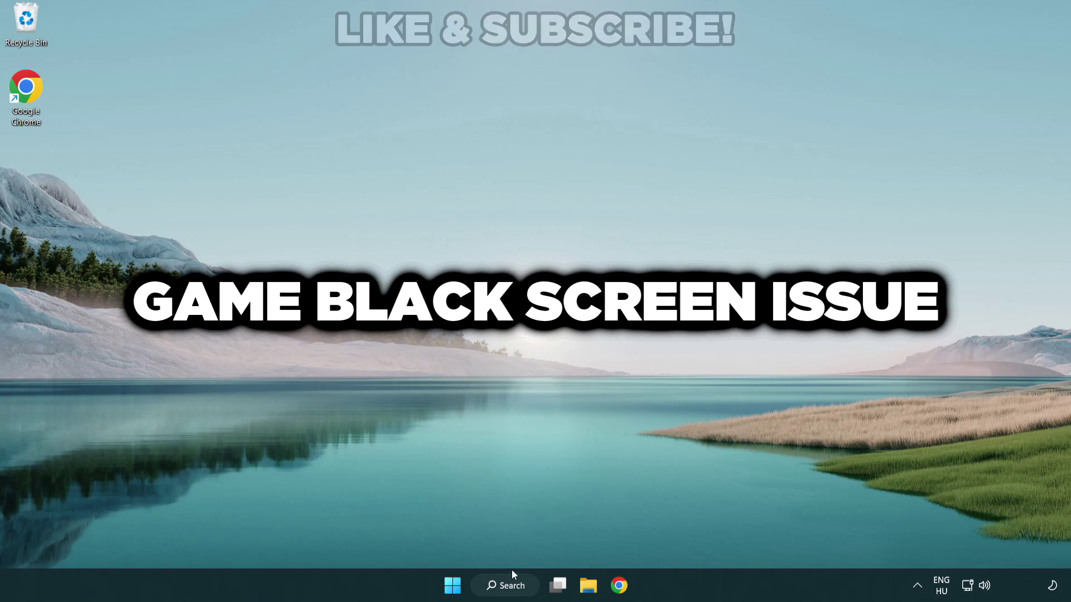
# Step: Search Windows for 'device manager' and launch the Device Manager best match
pyautogui.click(511, 580)
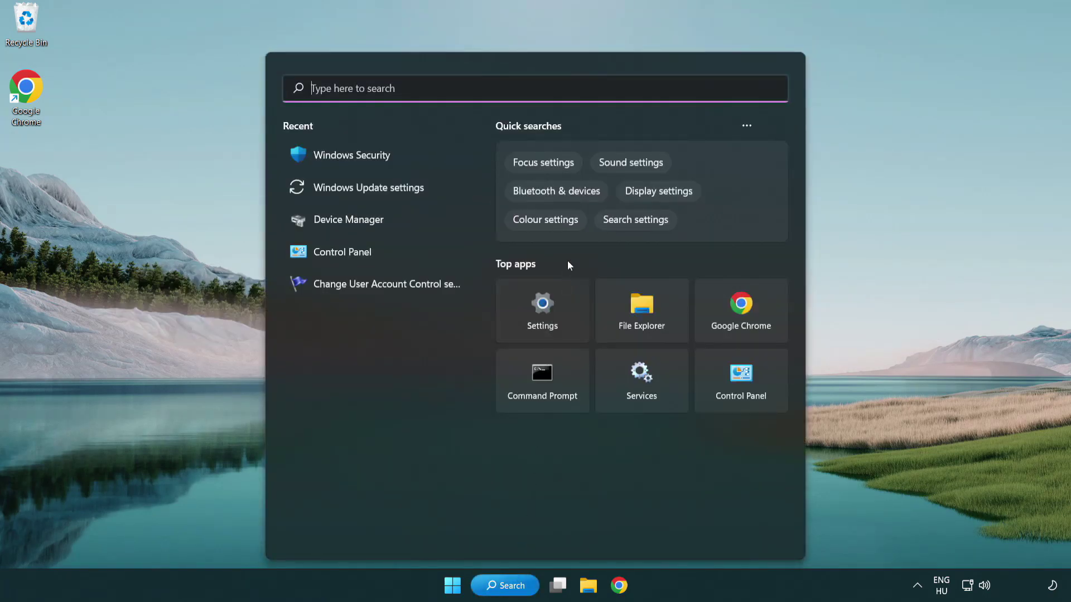
pyautogui.write('device manager')
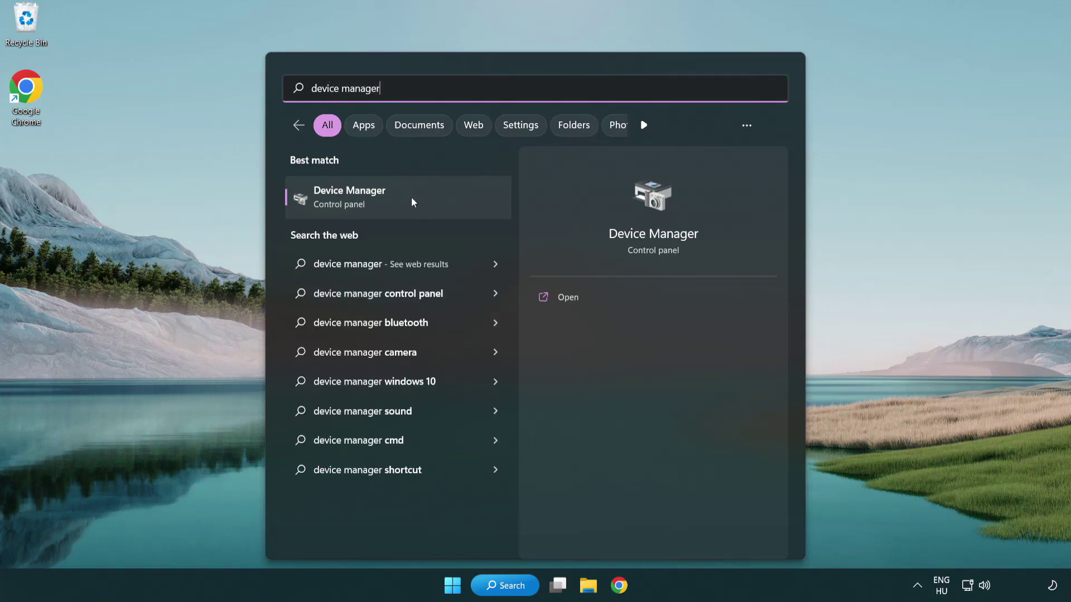
pyautogui.click(429, 206)
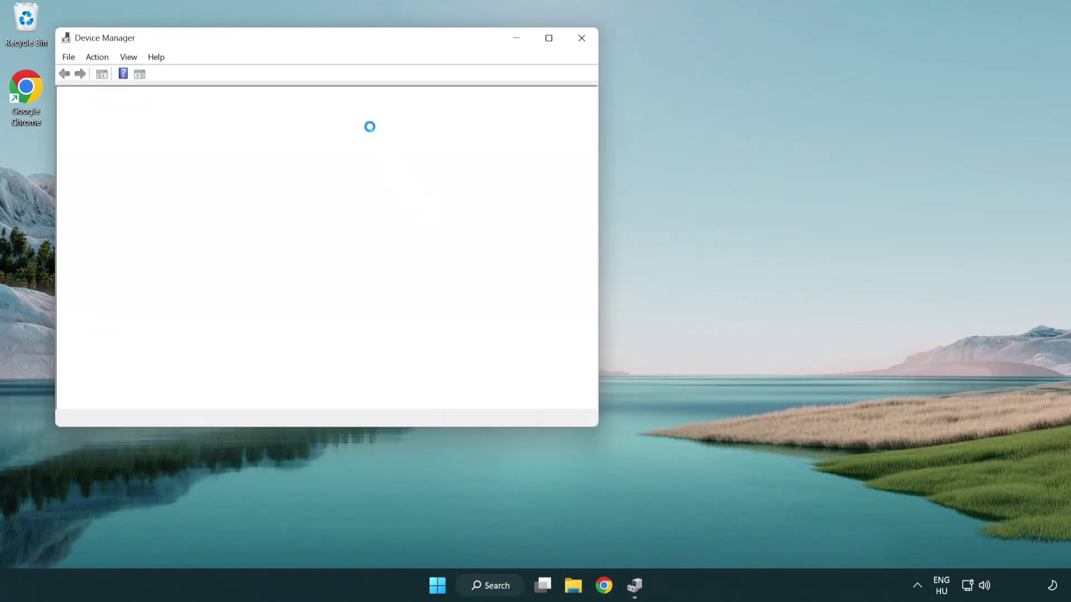
# Step: Expand Display adapters and start an automatic driver search for VMware SVGA 3D
pyautogui.moveTo(291, 42); pyautogui.dragTo(469, 107)
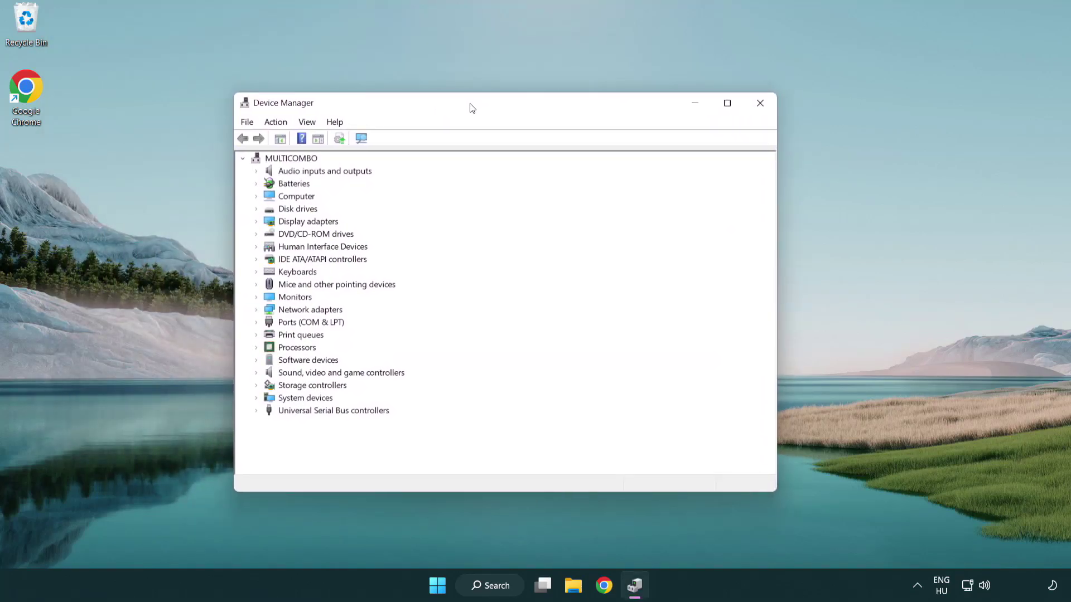
pyautogui.click(295, 224)
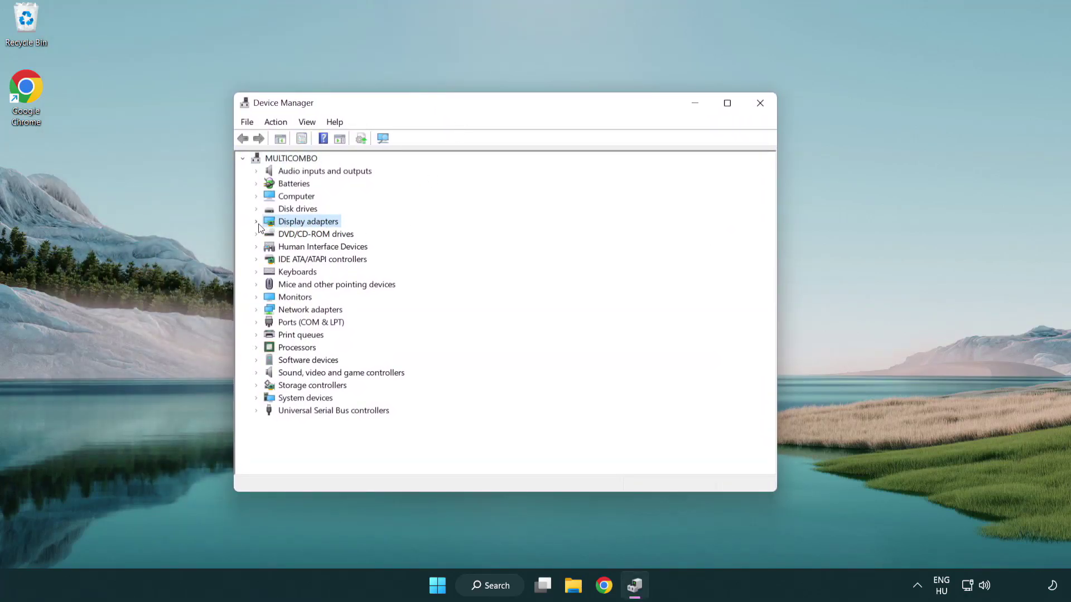
pyautogui.click(257, 221)
pyautogui.click(335, 234)
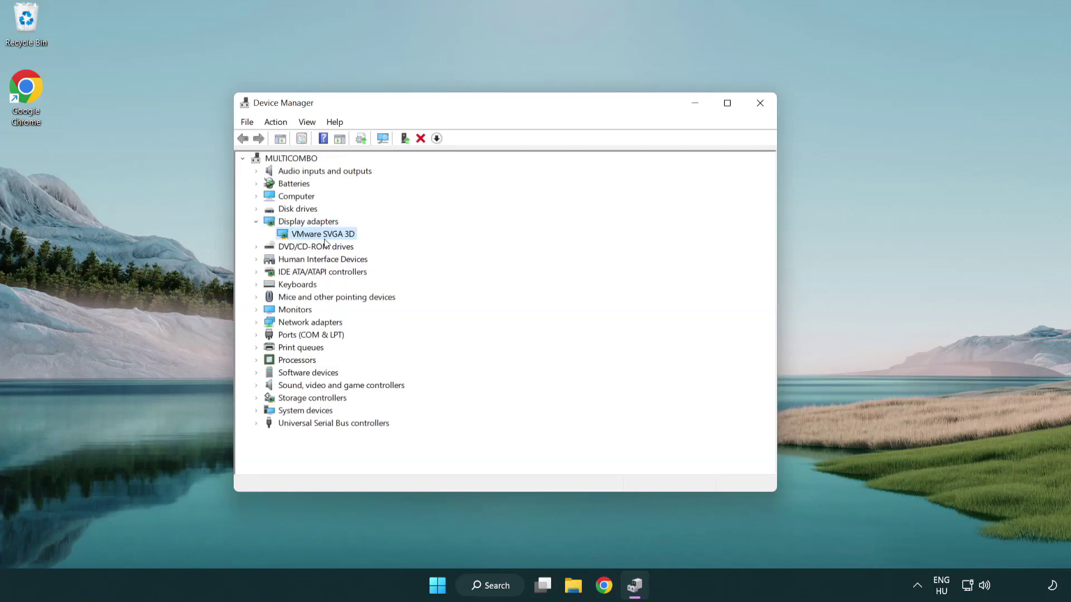
pyautogui.rightClick(319, 238)
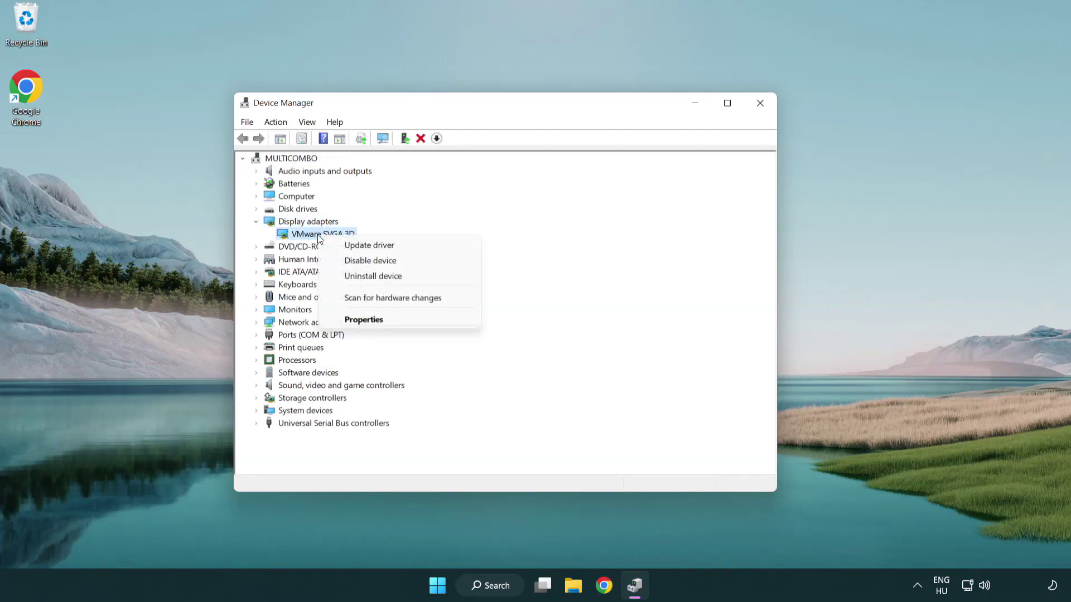
pyautogui.click(422, 247)
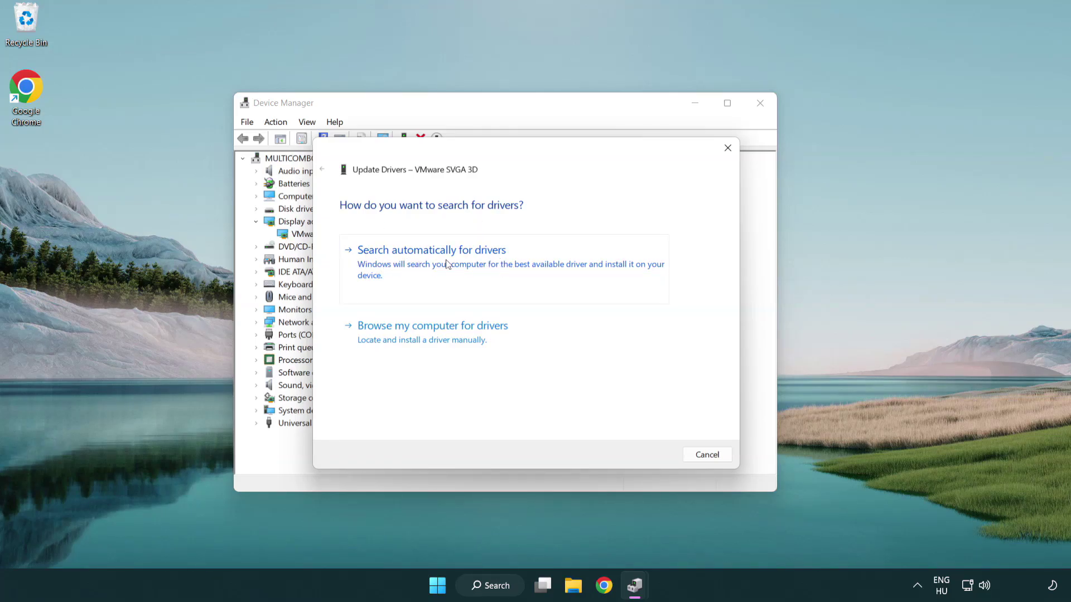
pyautogui.click(471, 260)
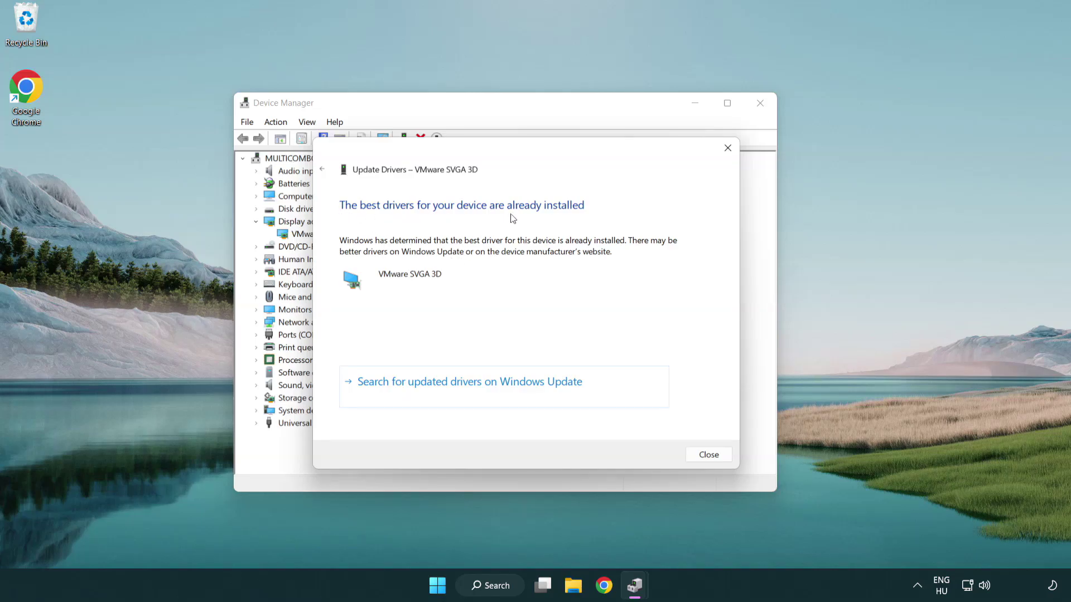
# Step: Dismiss the 'best driver already installed' result and close Device Manager
pyautogui.click(709, 455)
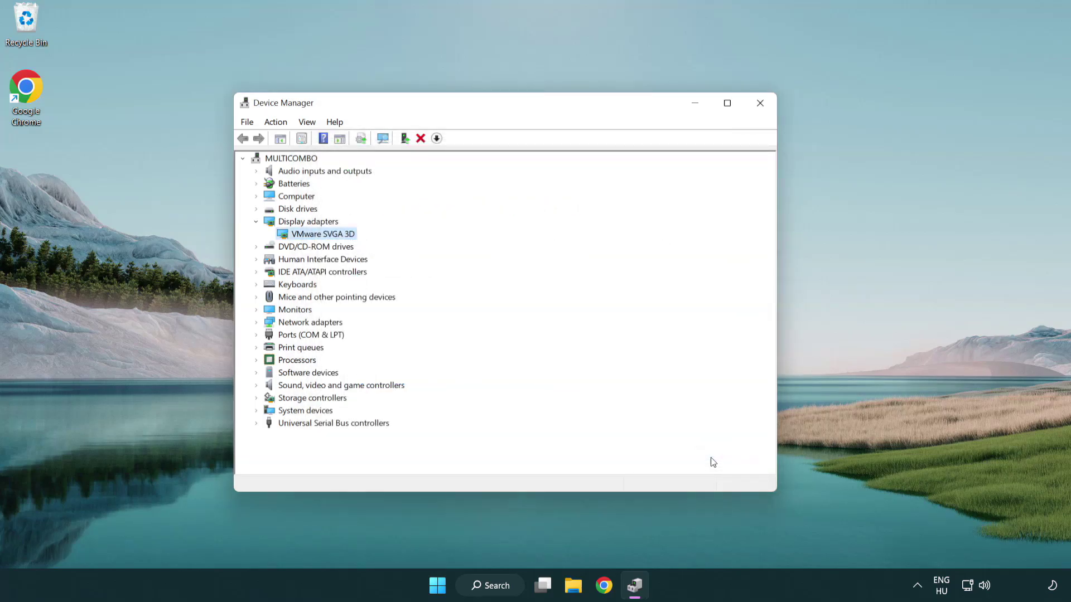
pyautogui.click(762, 106)
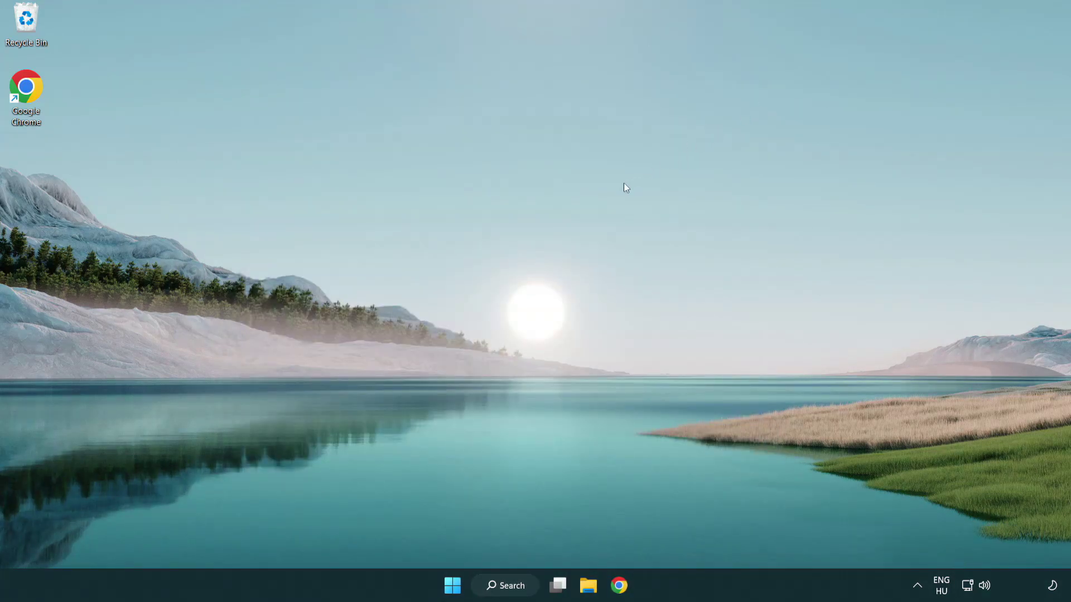
# Step: Find Windows Update by searching 'update', check for updates, then close Settings
pyautogui.click(516, 584)
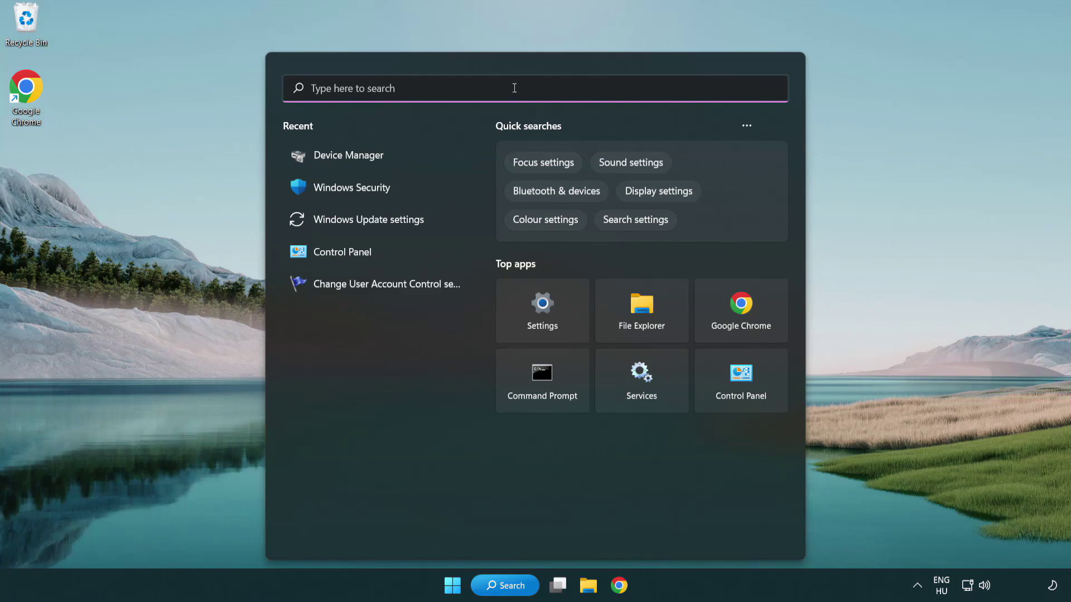
pyautogui.write('update')
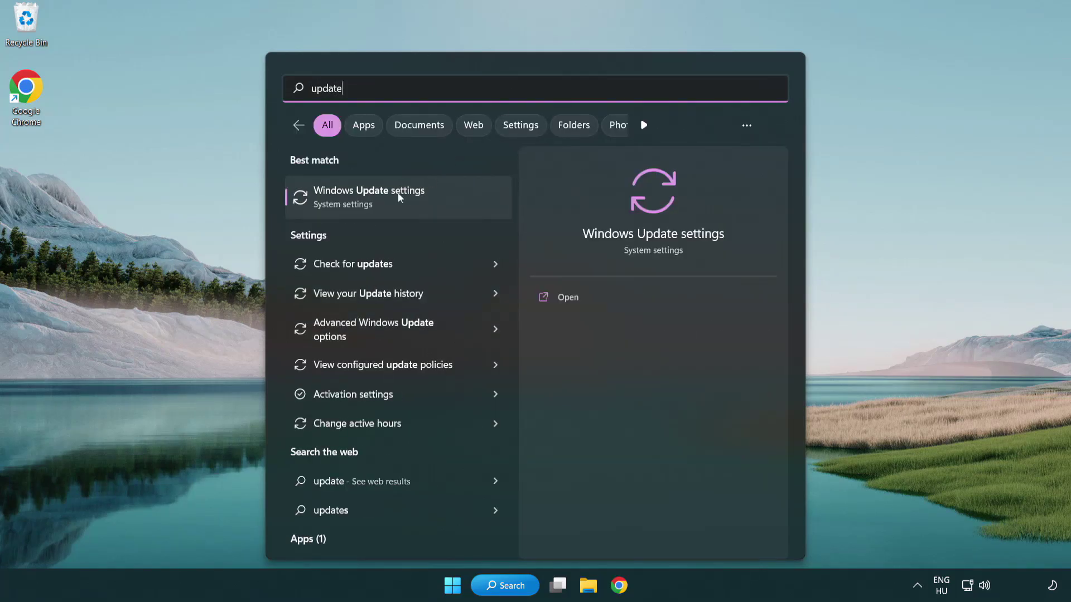
pyautogui.click(418, 205)
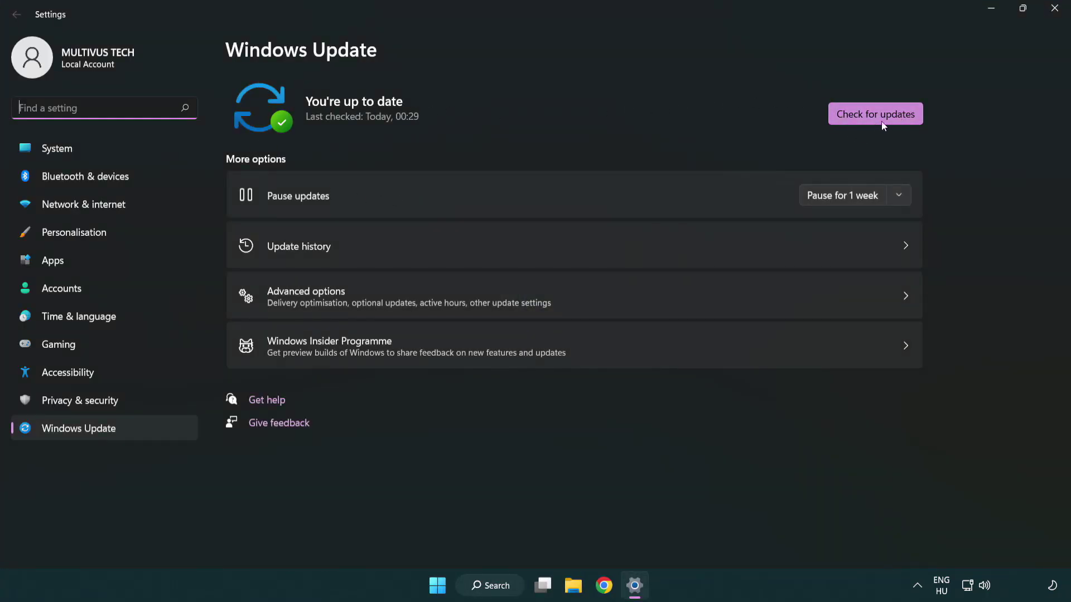
pyautogui.click(897, 122)
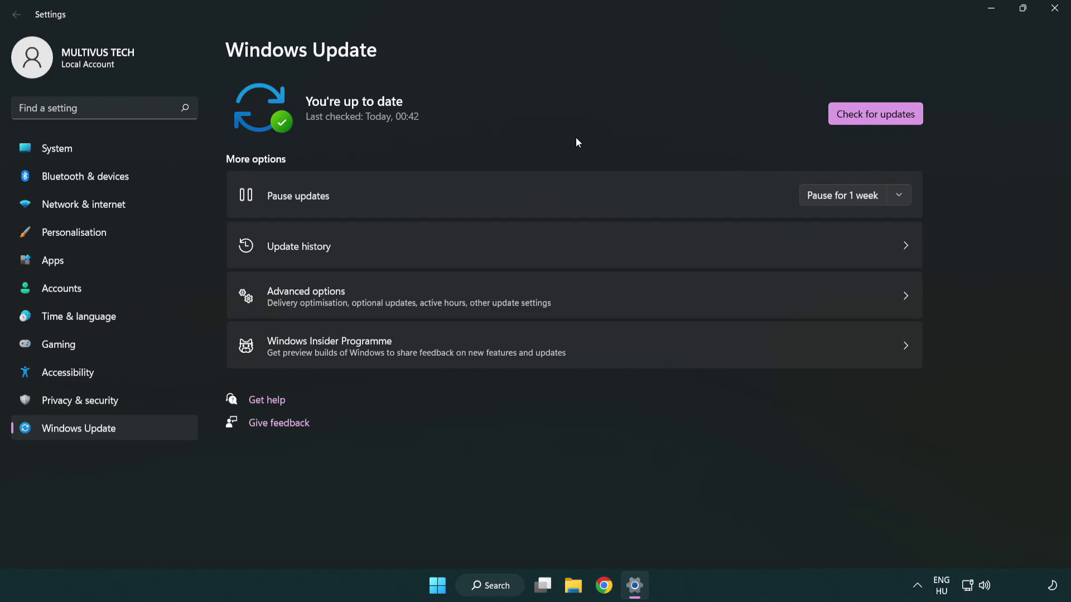
pyautogui.click(1053, 8)
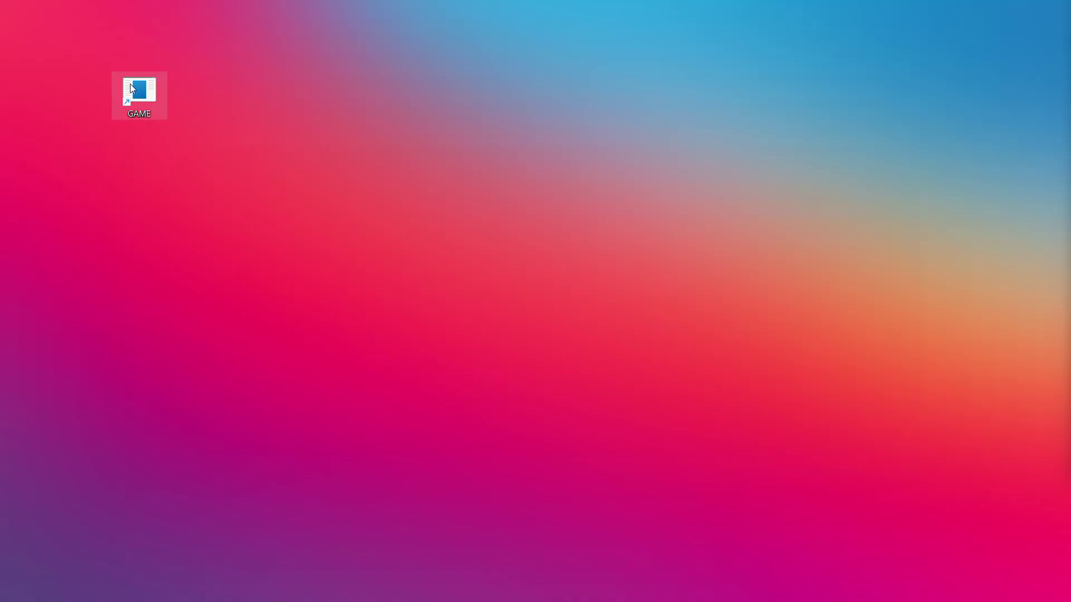
# Step: Open the GAME shortcut's Properties on the Compatibility tab and enable compatibility mode
pyautogui.rightClick(143, 89)
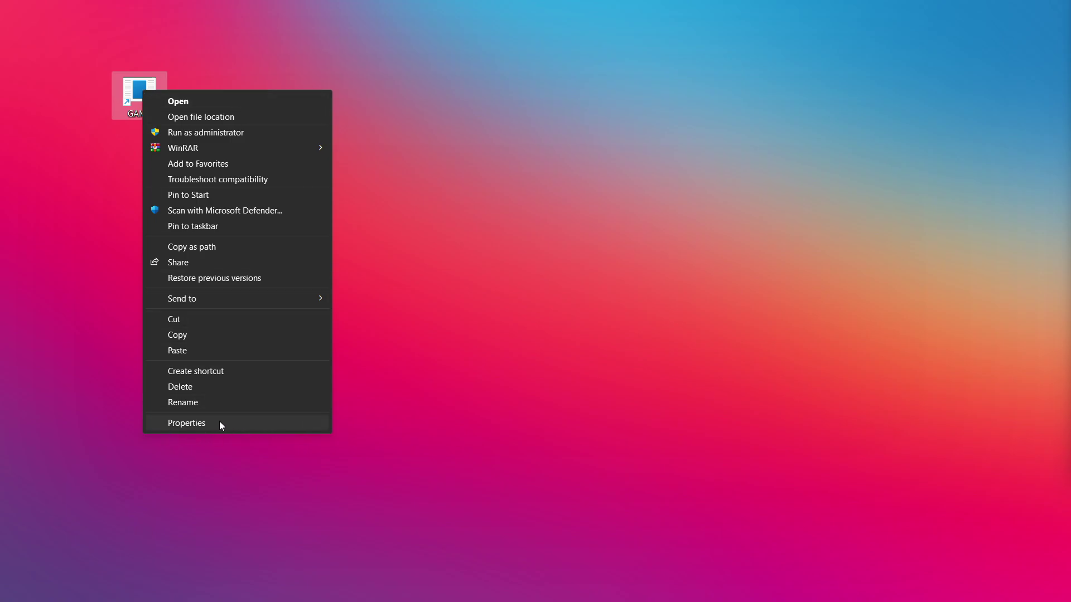
pyautogui.click(282, 426)
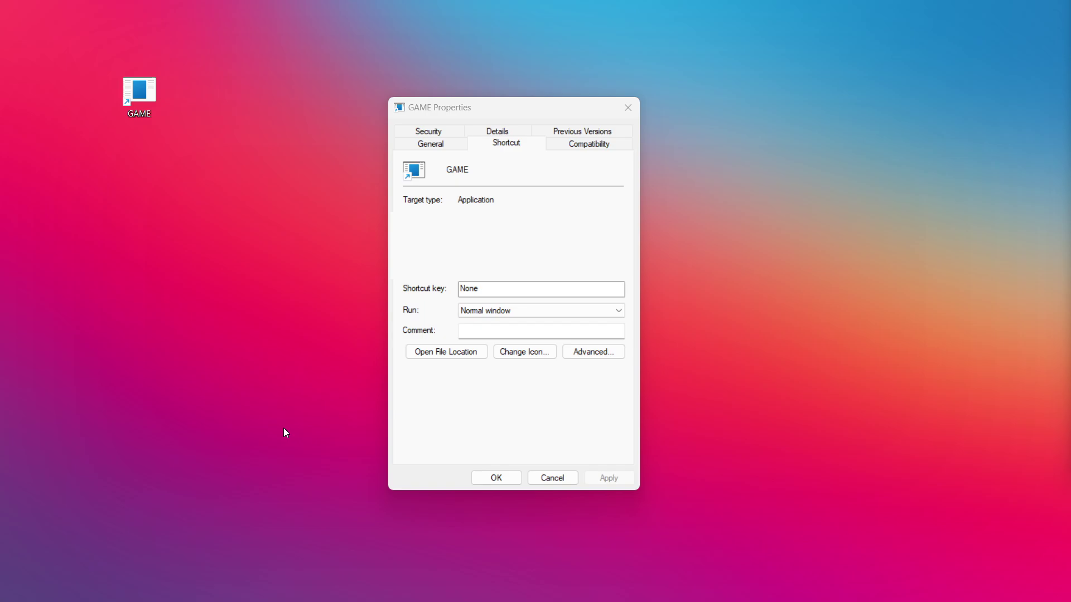
pyautogui.click(602, 147)
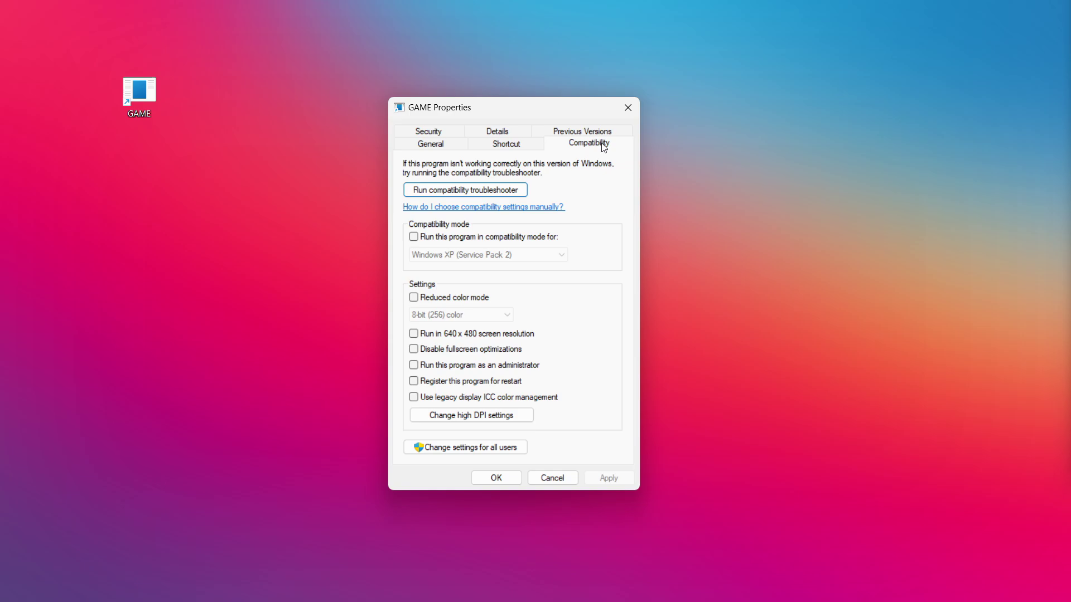
pyautogui.click(485, 238)
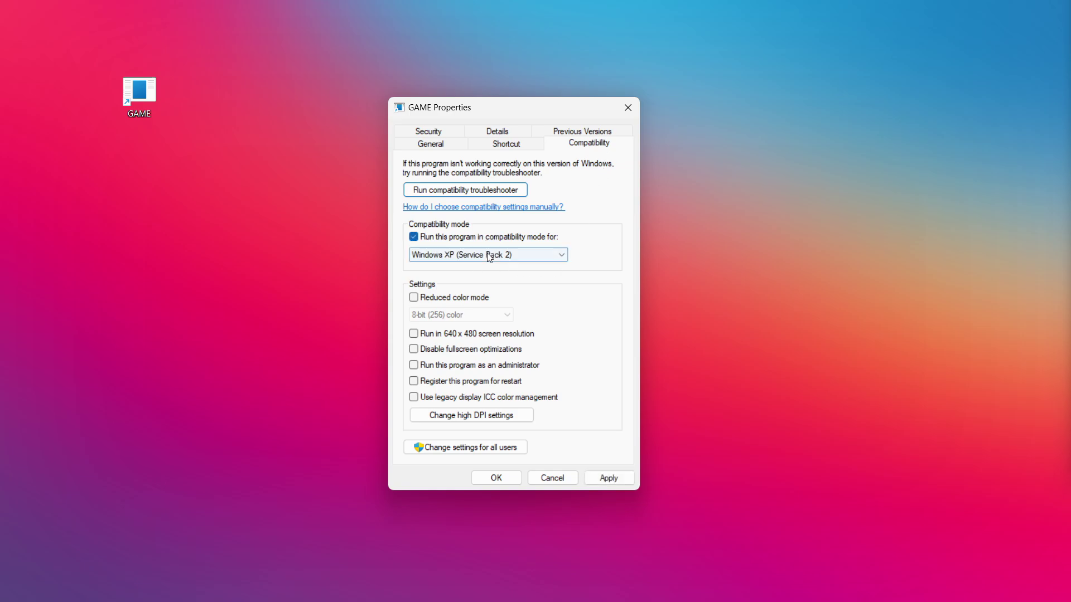
# Step: Set the GAME shortcut's compatibility mode to Windows 8, then apply and confirm with OK
pyautogui.click(489, 255)
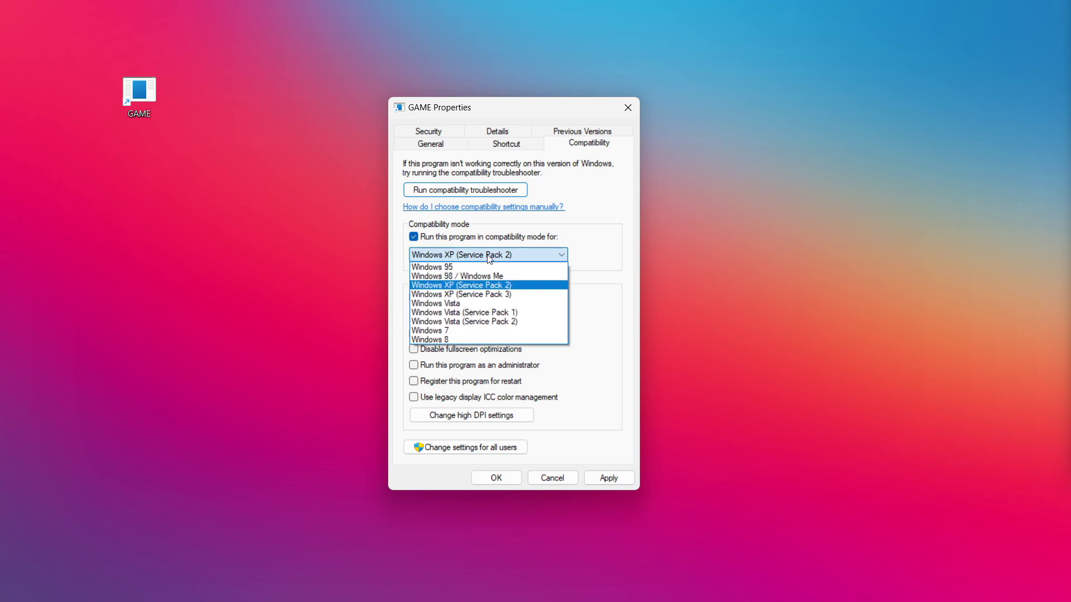
pyautogui.click(462, 339)
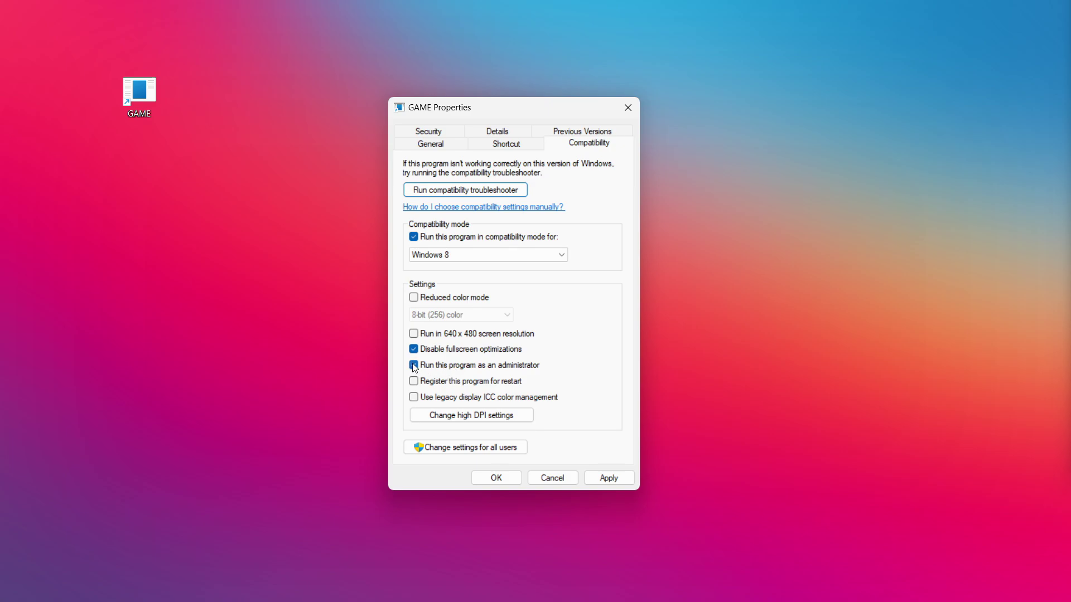
pyautogui.click(608, 478)
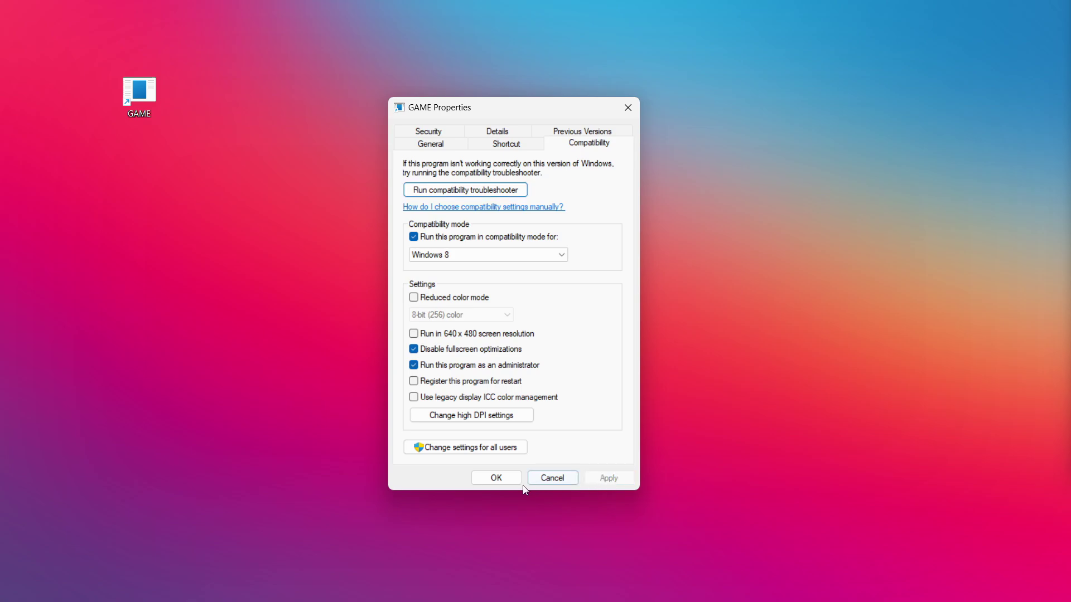
pyautogui.click(496, 478)
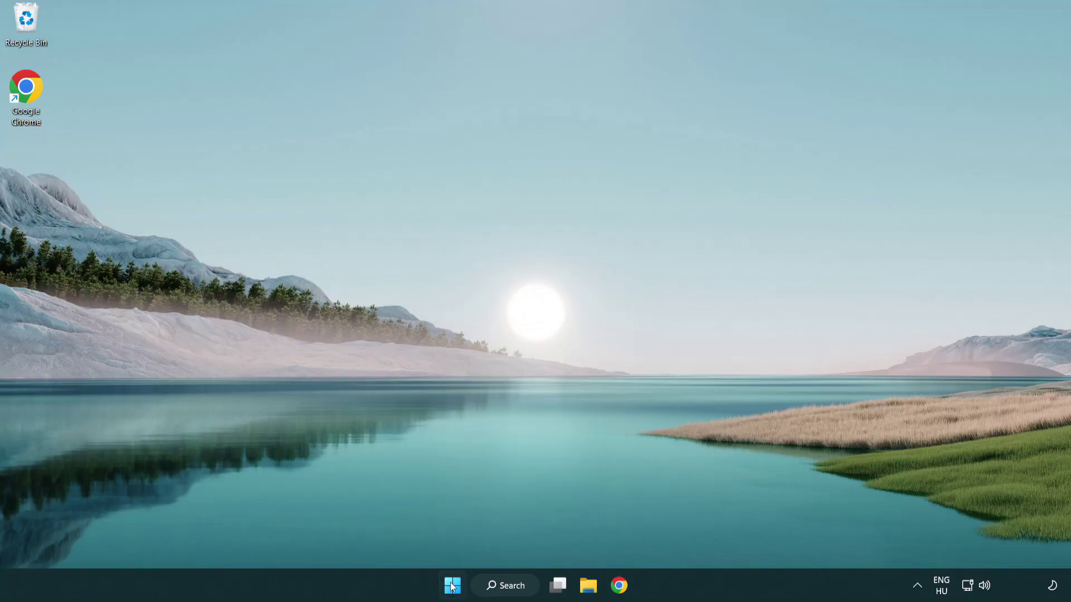
# Step: Launch Task Manager from the Start quick-access menu and select Terminal on the Startup tab
pyautogui.rightClick(453, 591)
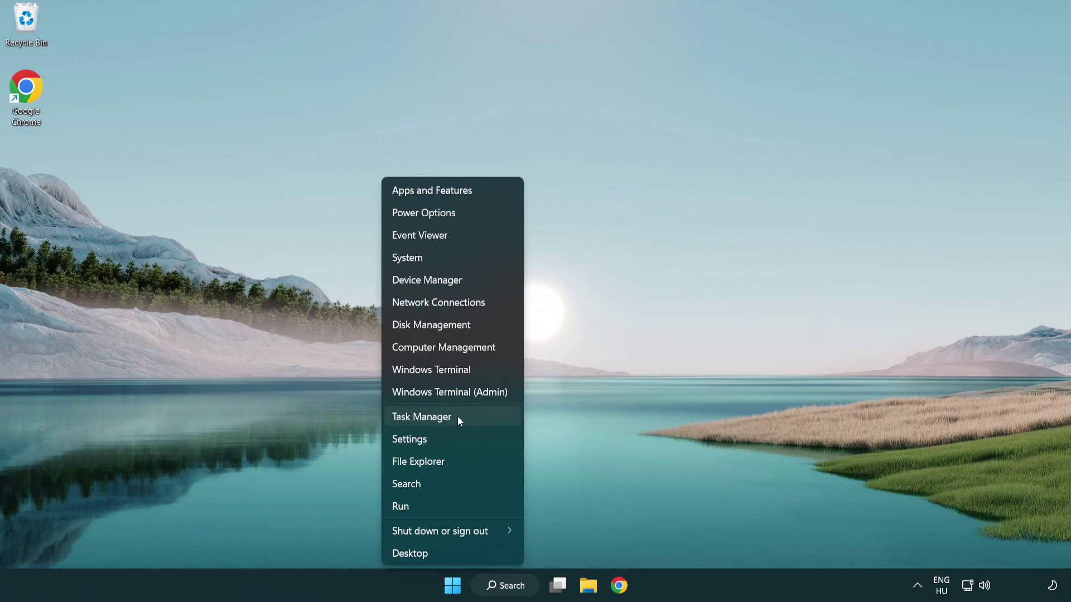
pyautogui.click(473, 418)
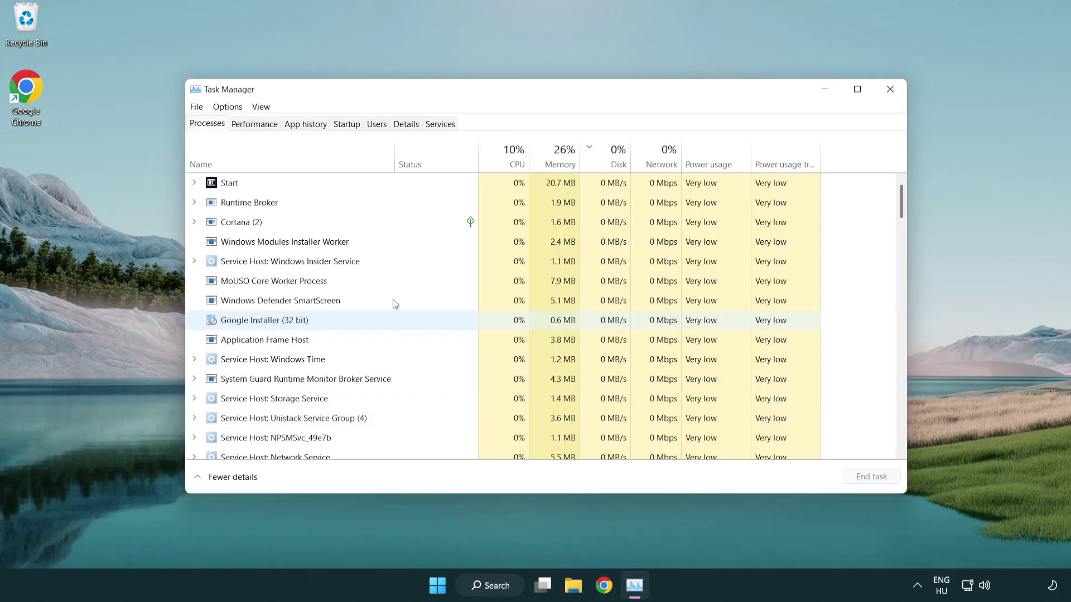
pyautogui.click(349, 126)
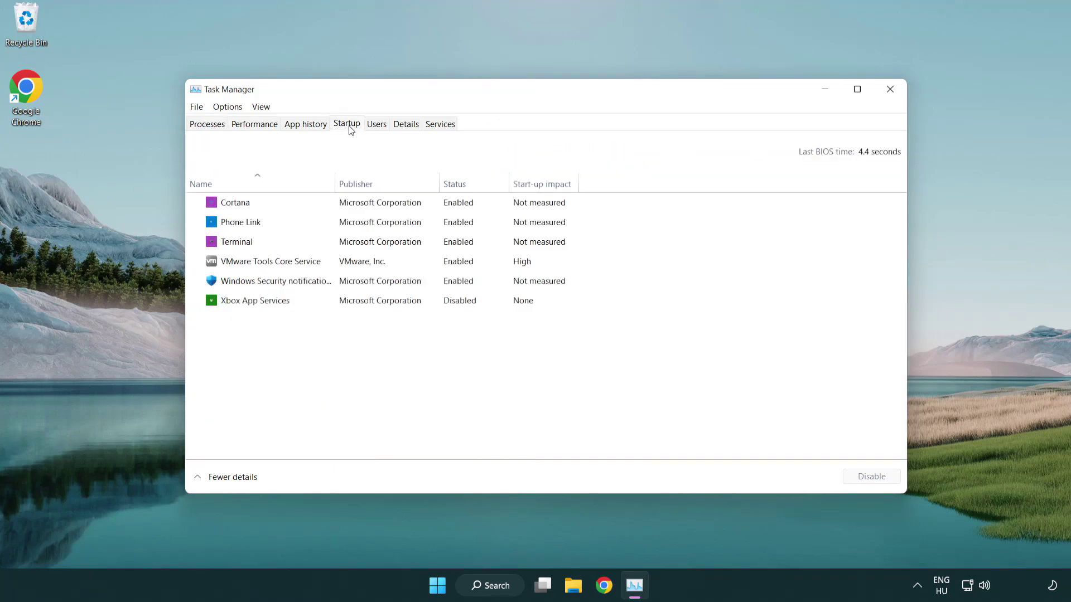
pyautogui.click(350, 243)
# Step: Disable Terminal, Phone Link, Cortana and Windows Security notifications at startup, then close Task Manager
pyautogui.click(845, 477)
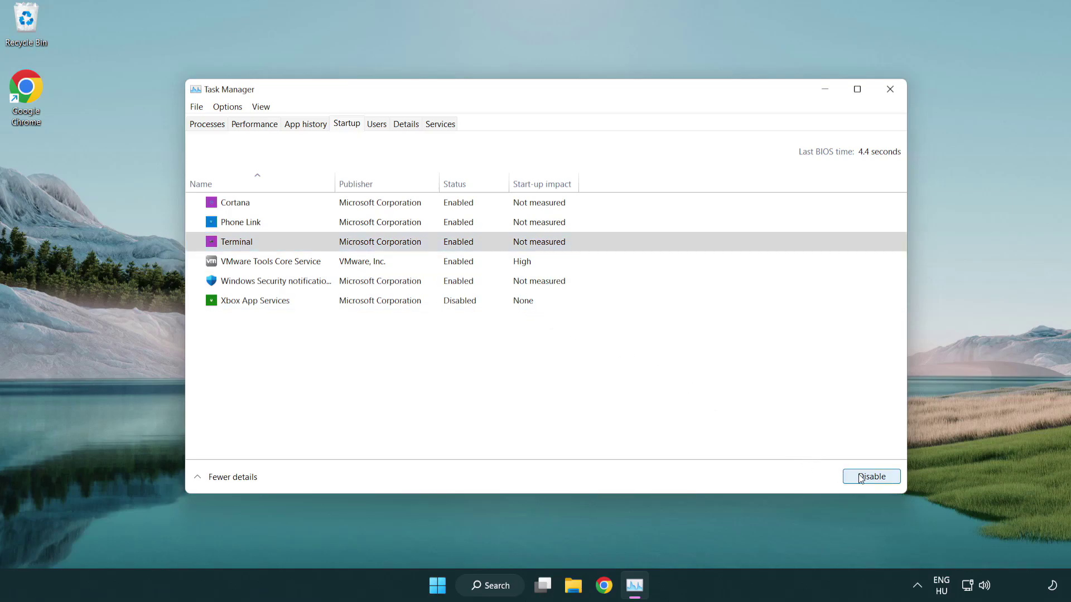
pyautogui.click(446, 226)
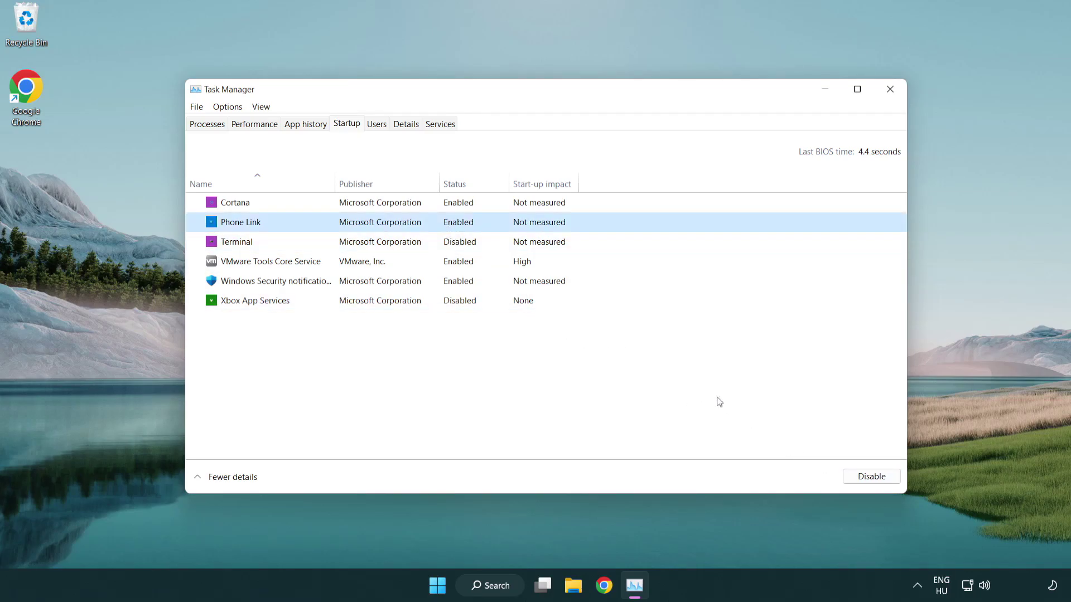
pyautogui.click(867, 477)
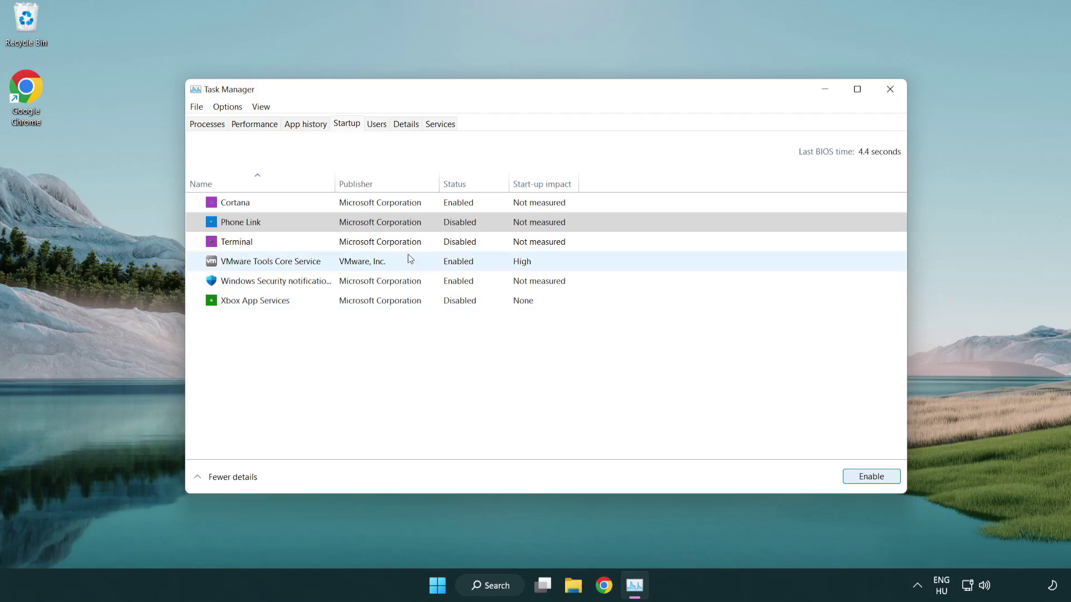
pyautogui.click(383, 208)
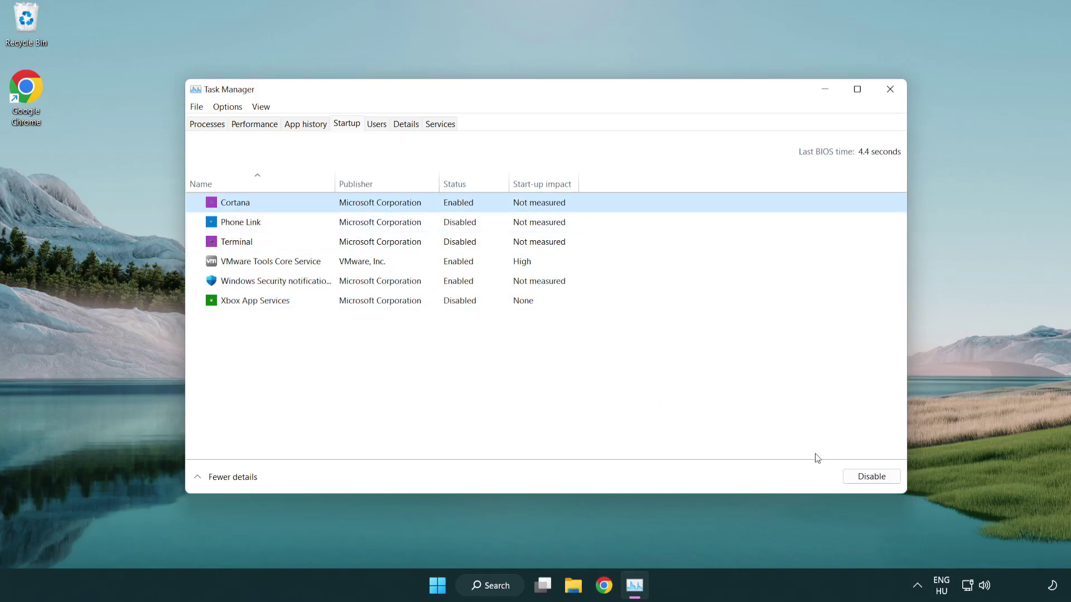
pyautogui.click(868, 476)
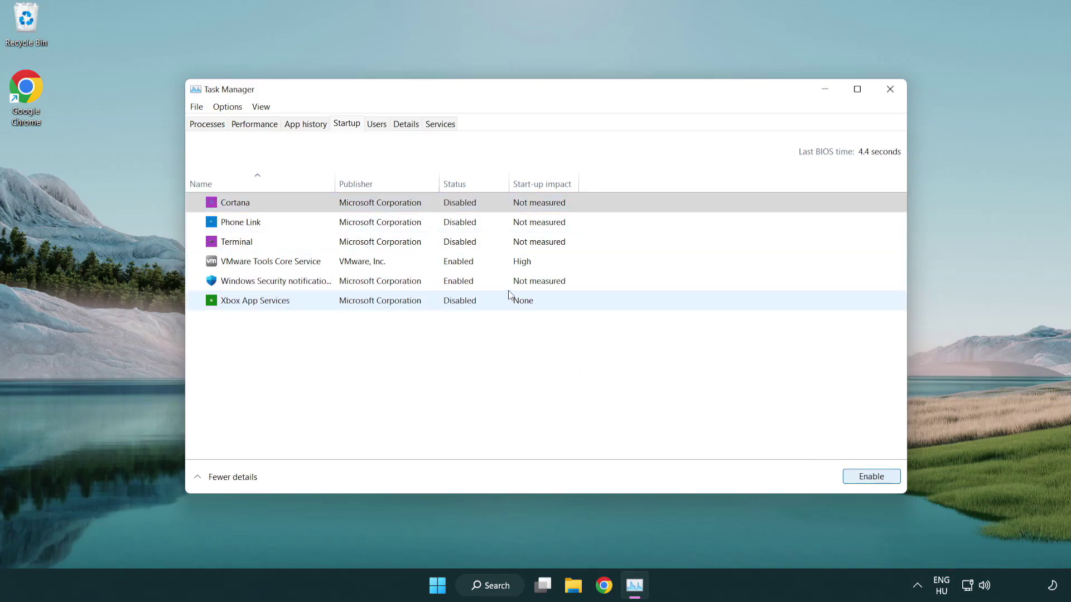
pyautogui.click(507, 284)
pyautogui.click(847, 477)
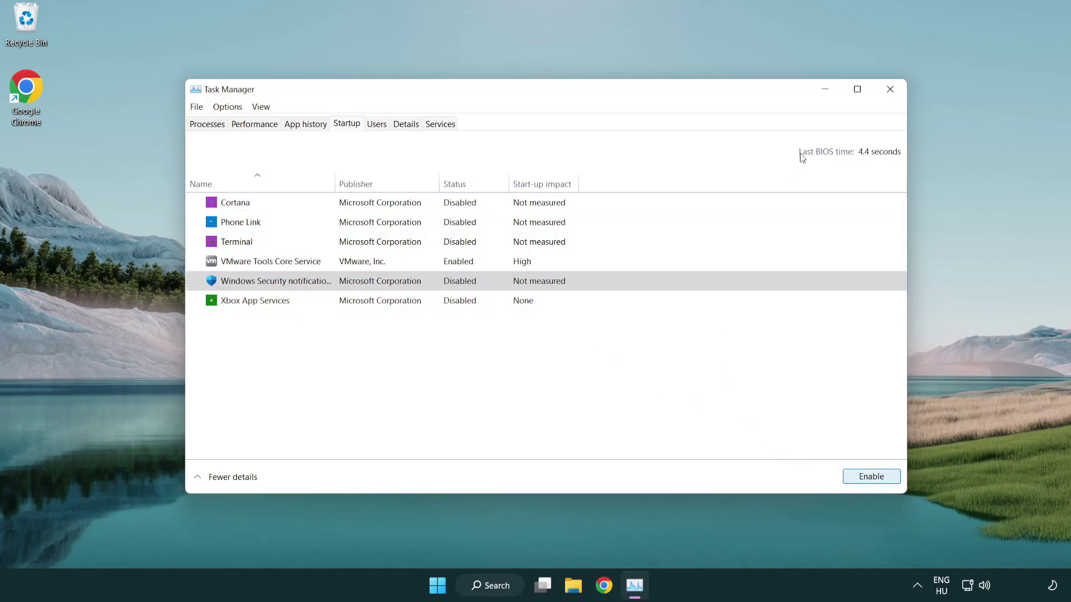
pyautogui.click(891, 93)
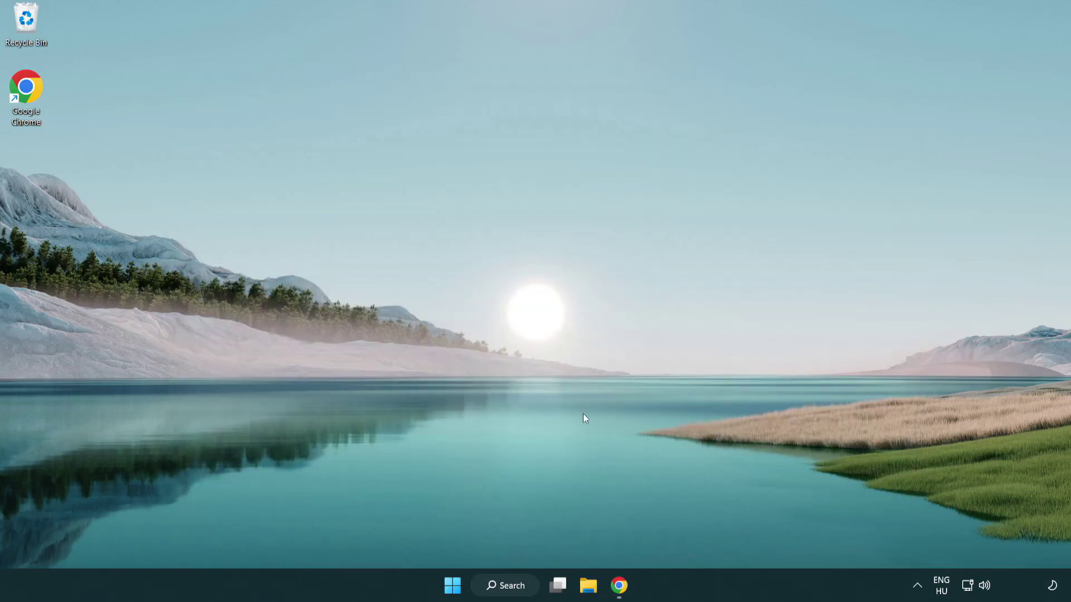
# Step: Return to Chrome's DirectX page and download the dxwebsetup.exe web installer
pyautogui.click(620, 587)
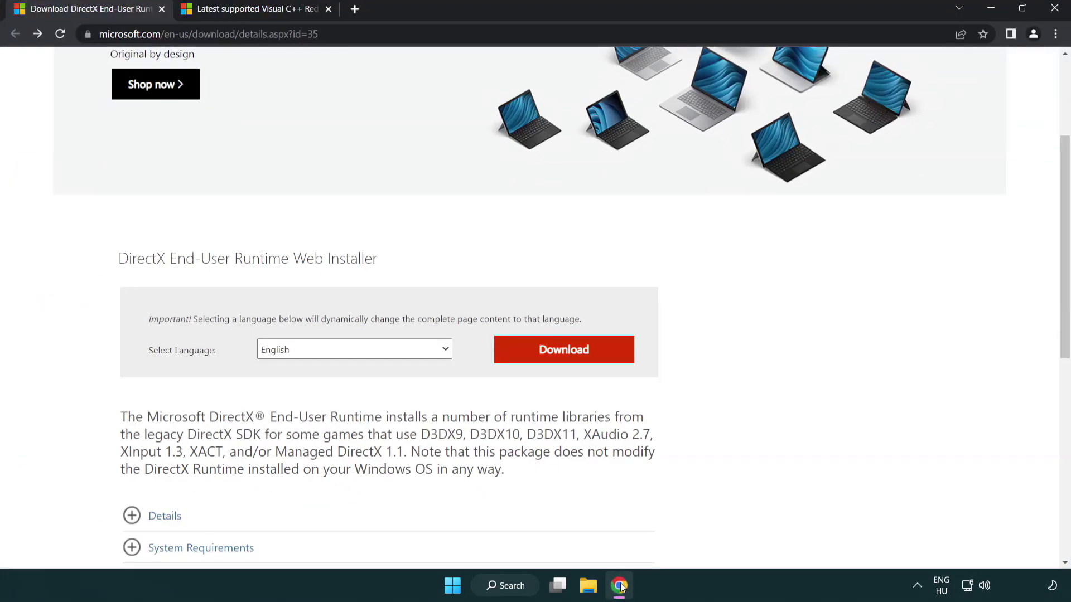
pyautogui.scroll(1, 446, 484)
pyautogui.scroll(3, 446, 484)
pyautogui.click(391, 35)
pyautogui.click(391, 35)
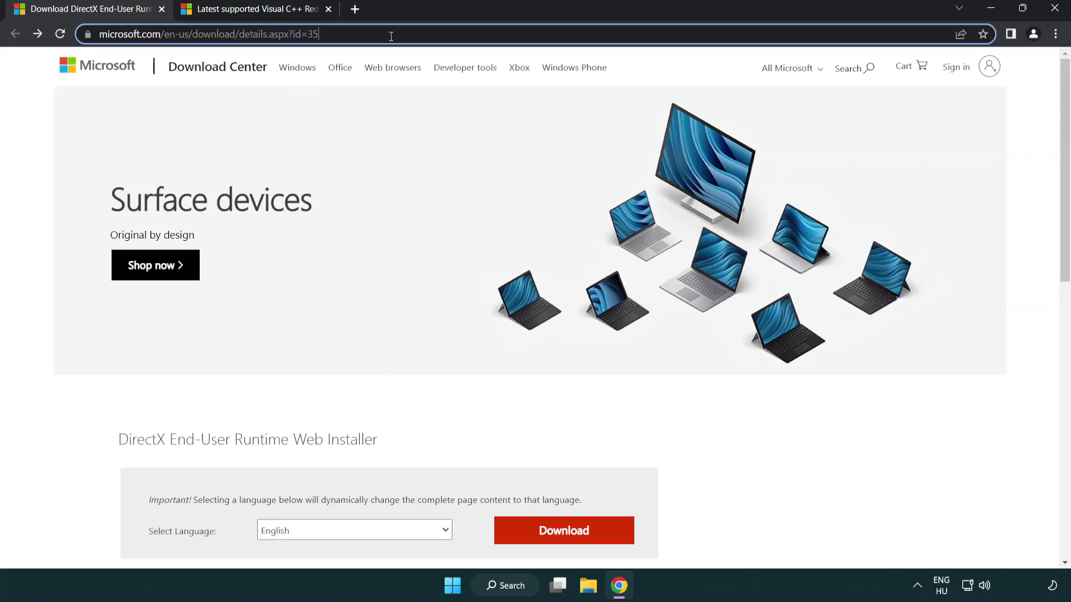
pyautogui.click(1026, 243)
pyautogui.moveTo(1063, 243); pyautogui.dragTo(1064, 309)
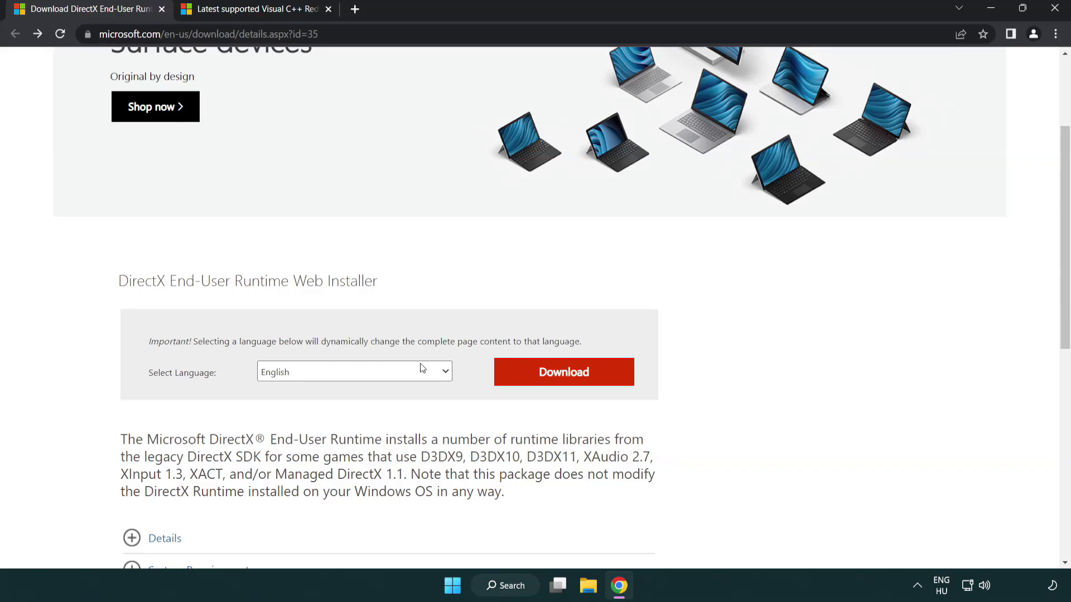
pyautogui.click(564, 372)
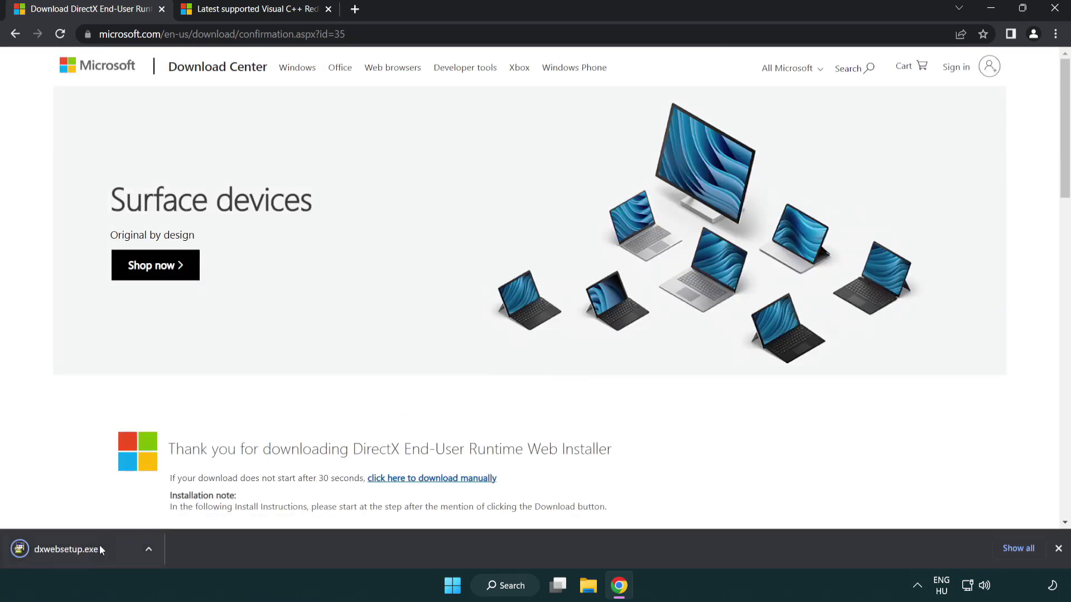
# Step: Run dxwebsetup.exe, accept the licence, decline the Bing Bar, and finish setup
pyautogui.click(69, 551)
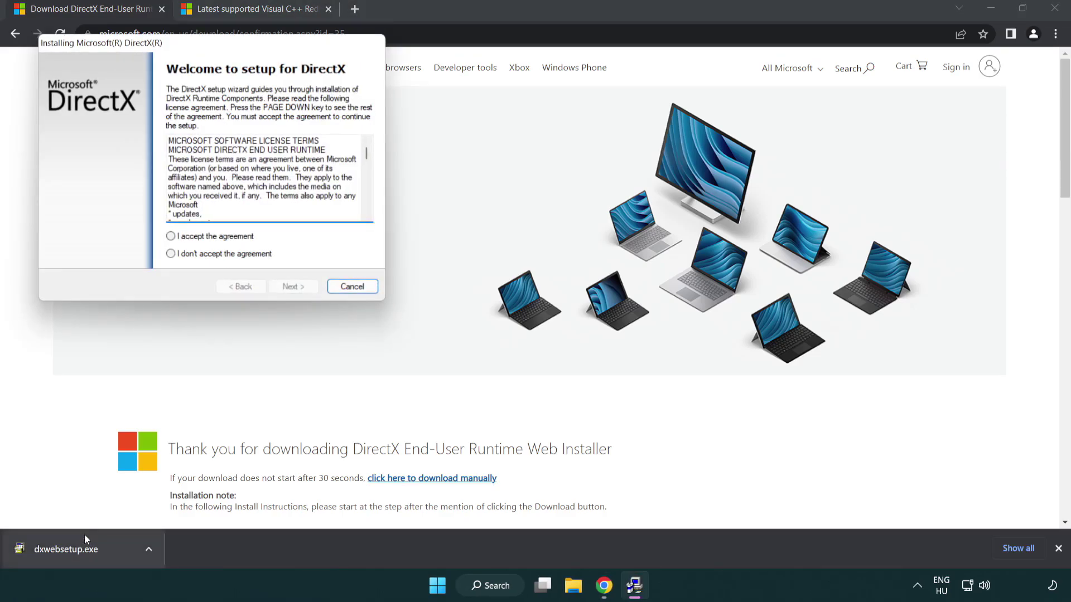
pyautogui.moveTo(162, 48); pyautogui.dragTo(472, 169)
pyautogui.scroll(-15, 675, 278)
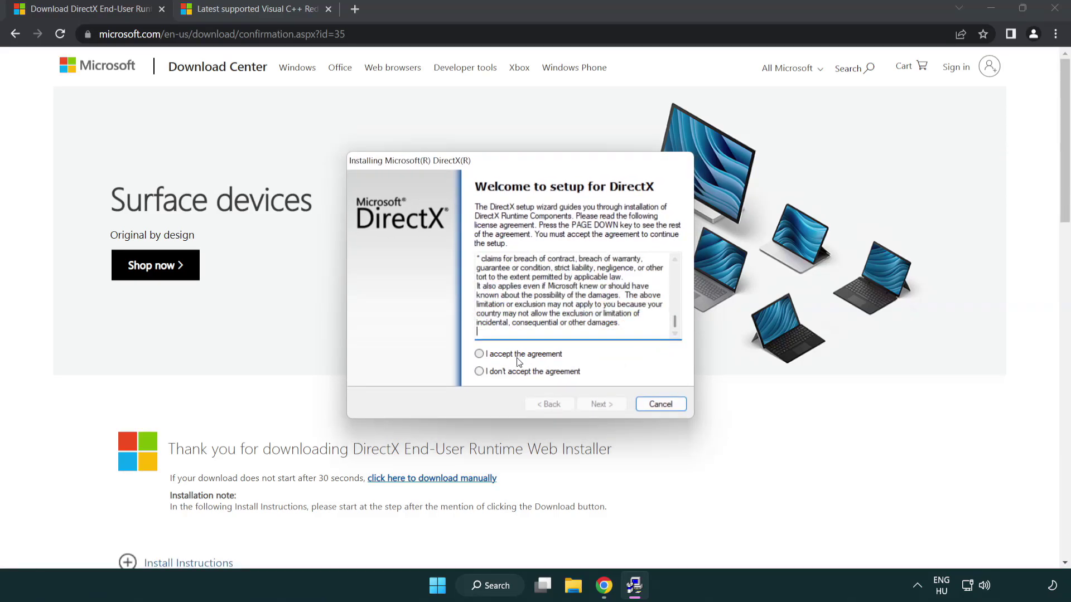
pyautogui.click(479, 354)
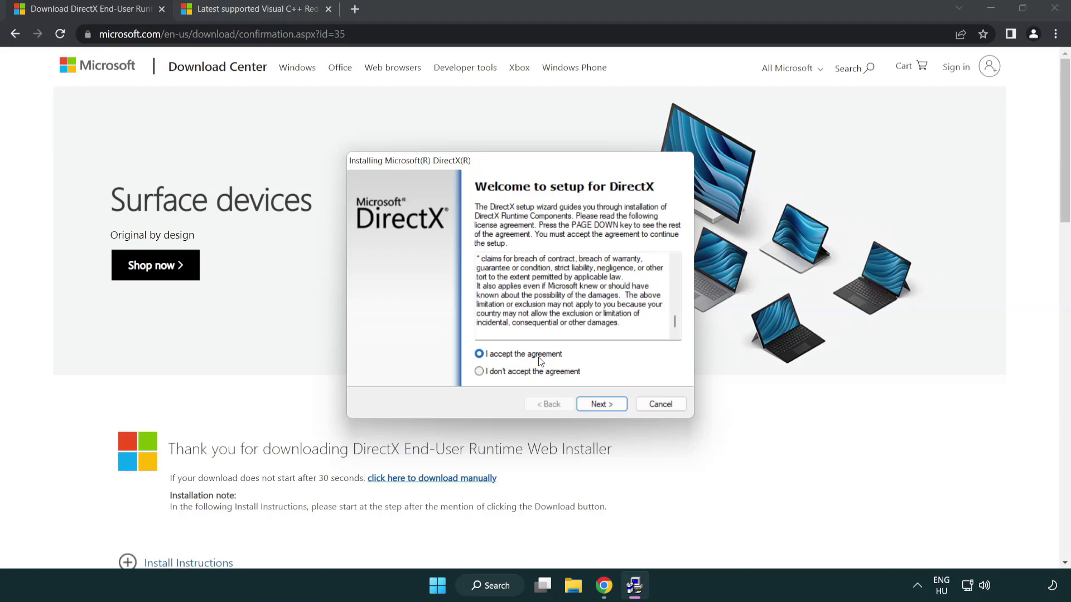
pyautogui.click(602, 404)
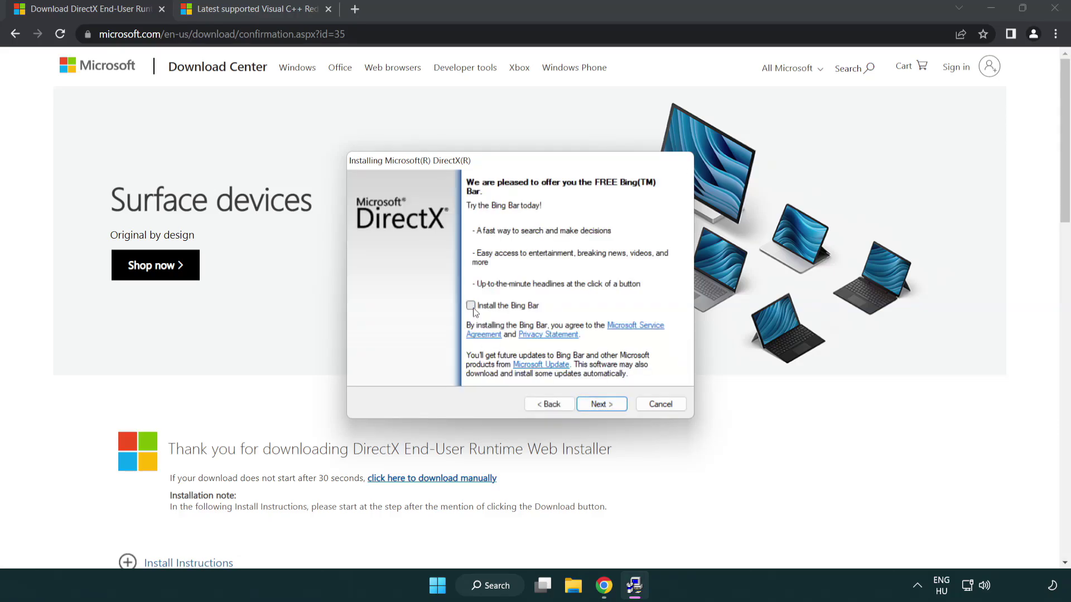
pyautogui.click(605, 404)
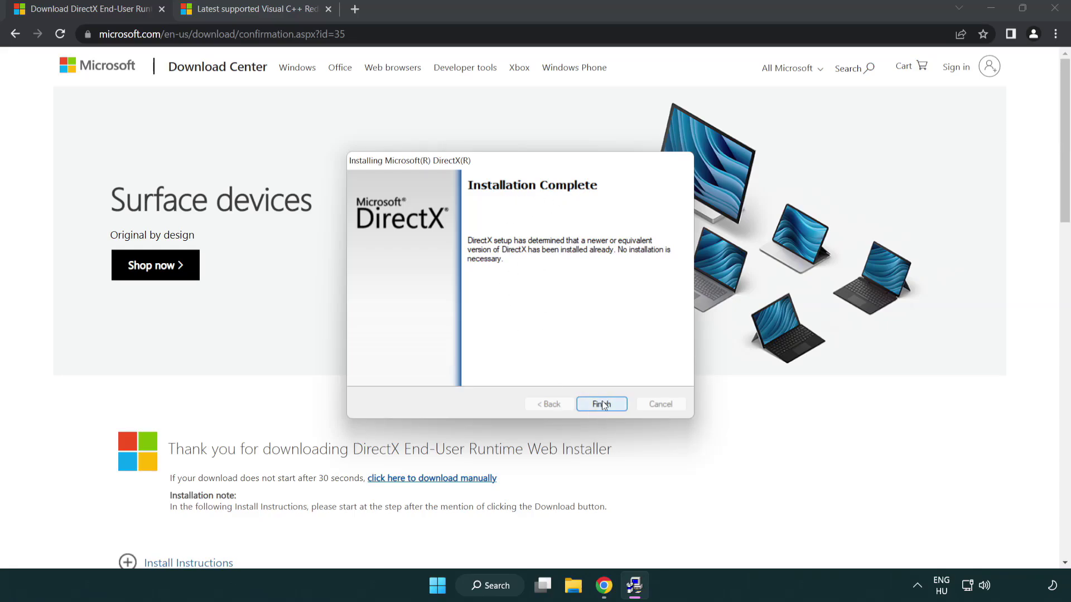
pyautogui.click(602, 404)
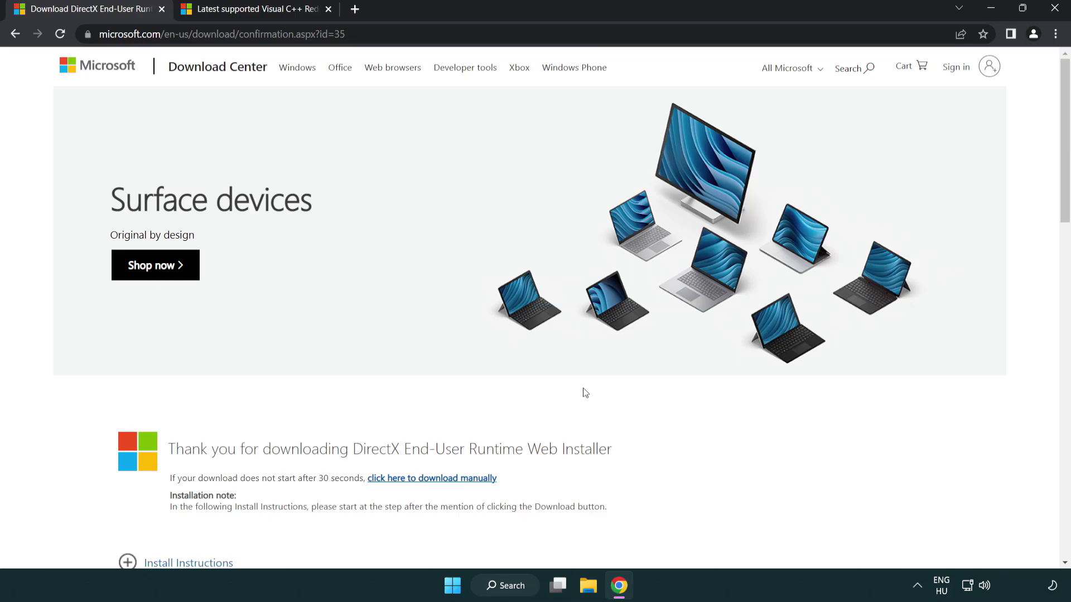
# Step: Close the DirectX download tab and scroll to the Visual C++ 2015–2022 redistributable table
pyautogui.click(162, 10)
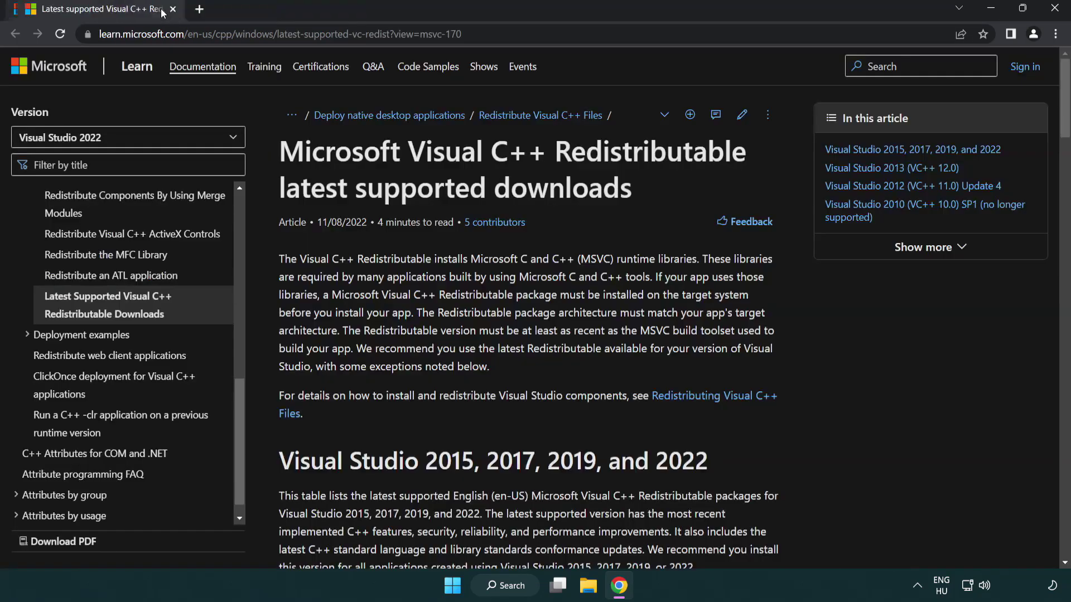
pyautogui.click(430, 34)
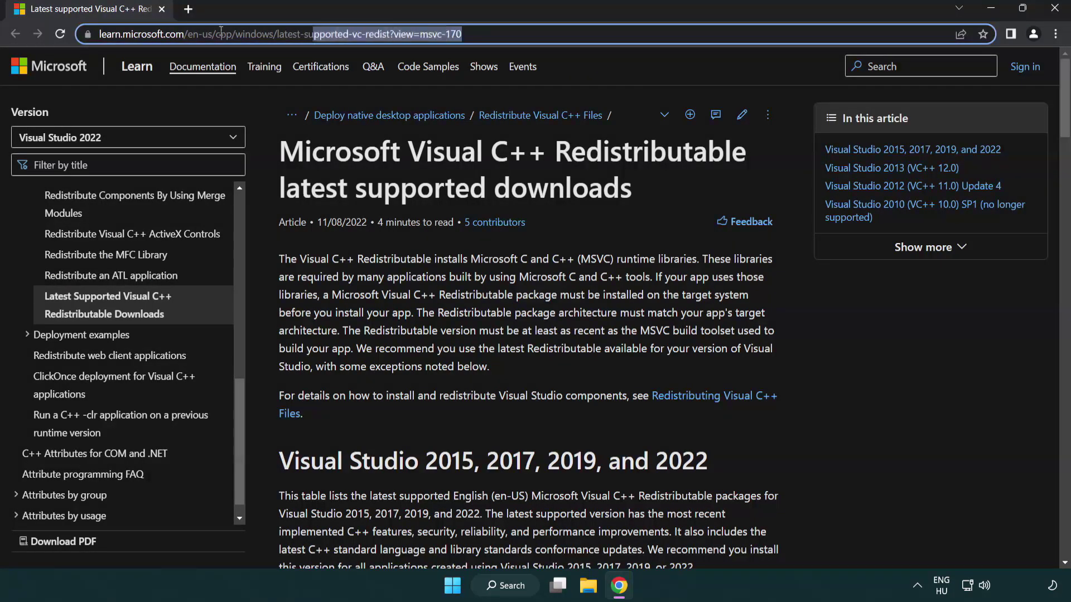
pyautogui.click(573, 36)
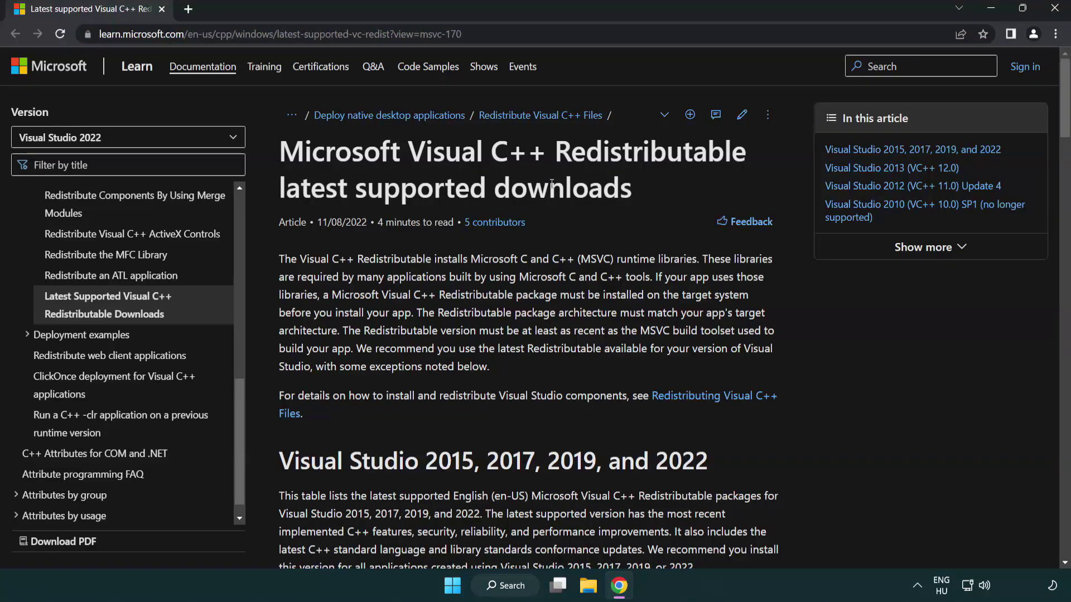
pyautogui.scroll(-6, 551, 183)
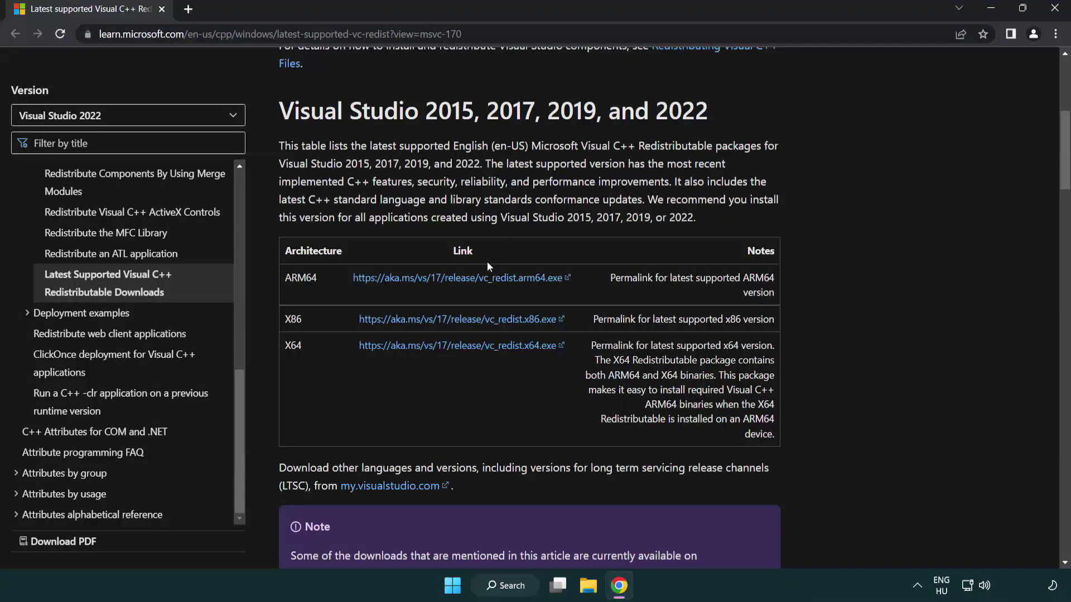
# Step: Download VC_redist for ARM64, x86 and x64, then run VC_redist.arm64.exe
pyautogui.click(436, 278)
pyautogui.click(447, 319)
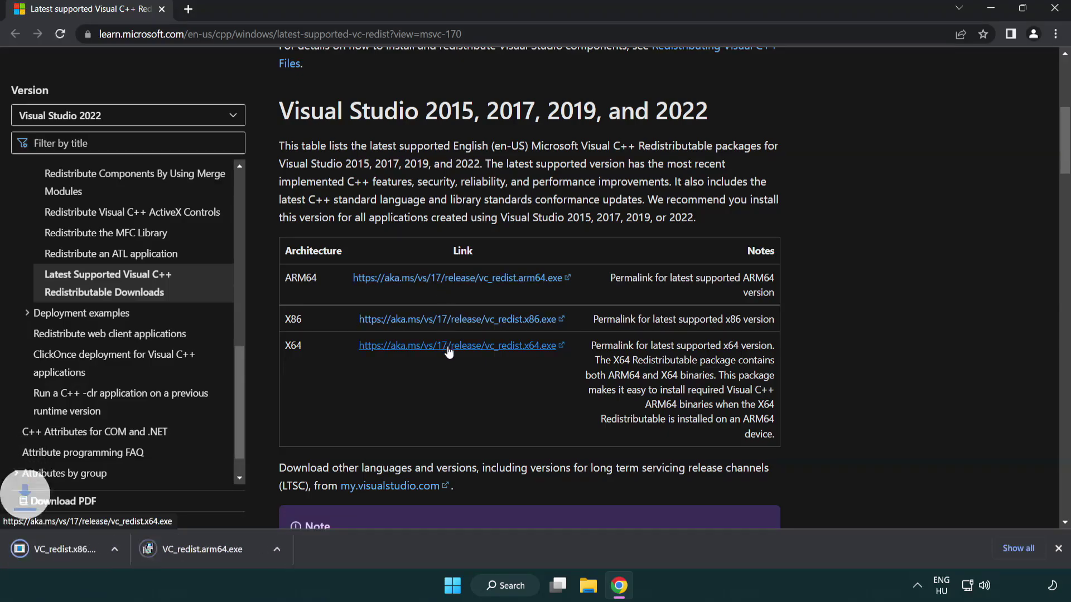
pyautogui.click(447, 347)
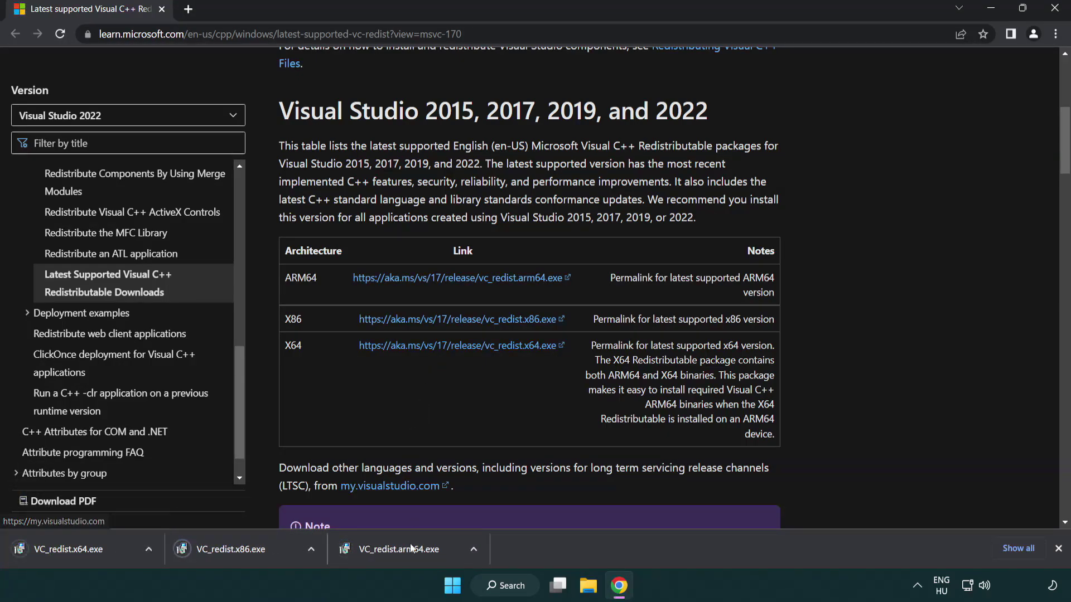
pyautogui.click(409, 557)
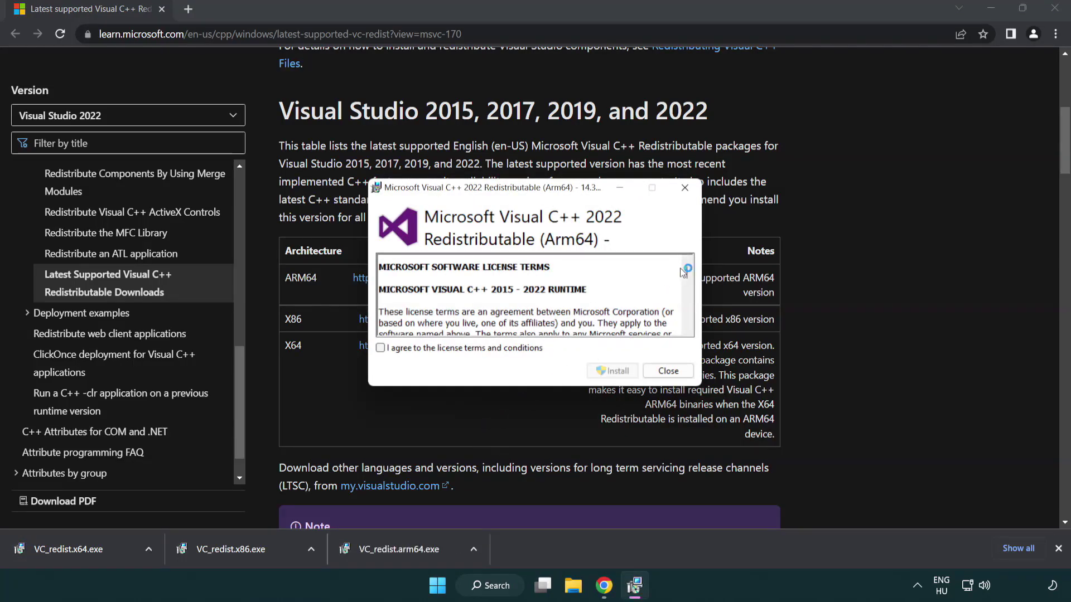
# Step: Accept the licence and try installing the ARM64 package, dismissing its unsupported-processor failure
pyautogui.scroll(-15, 530, 301)
pyautogui.click(382, 349)
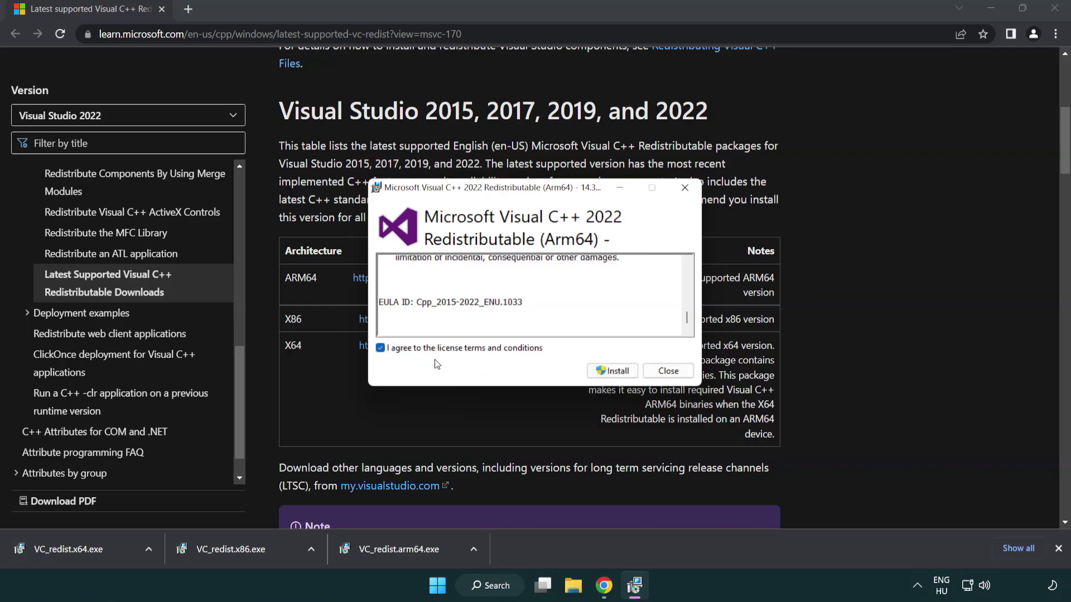
pyautogui.click(597, 371)
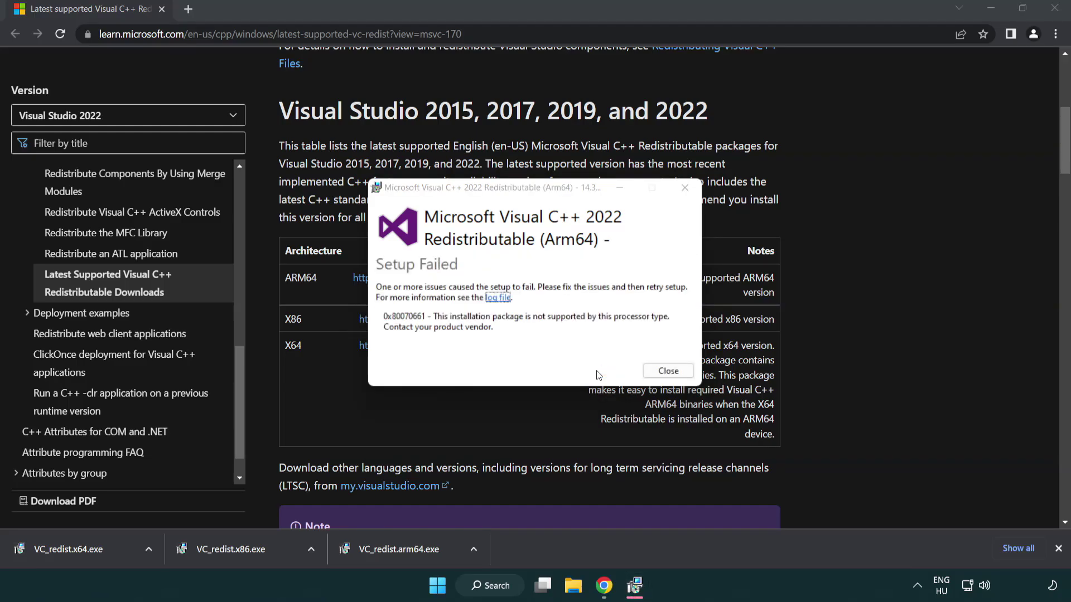
pyautogui.click(668, 371)
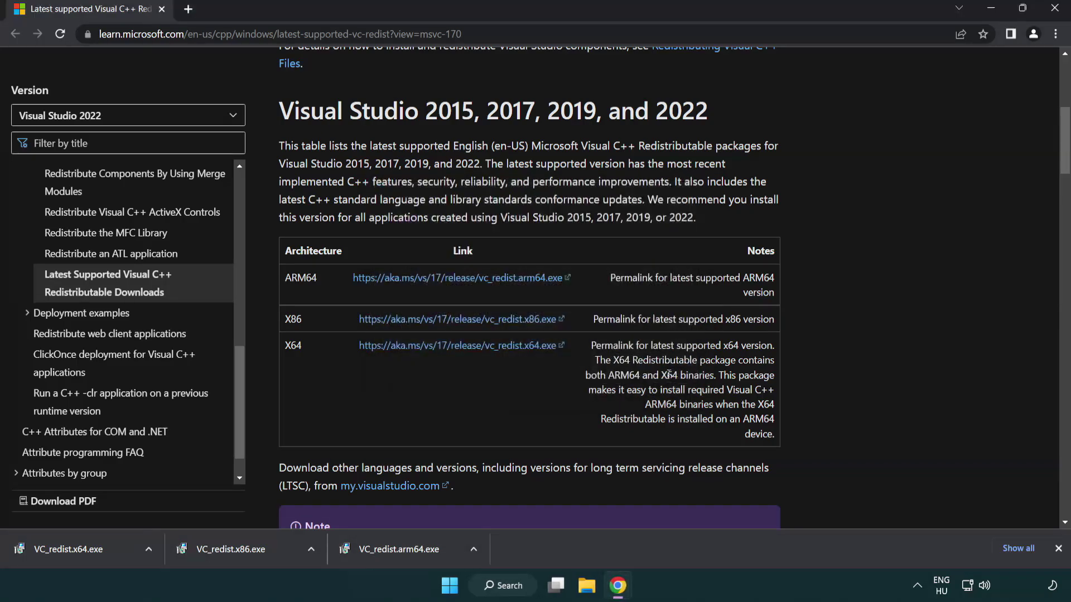
# Step: Install VC_redist.x86.exe and VC_redist.x64.exe (14.34.31931), then close Chrome
pyautogui.click(239, 556)
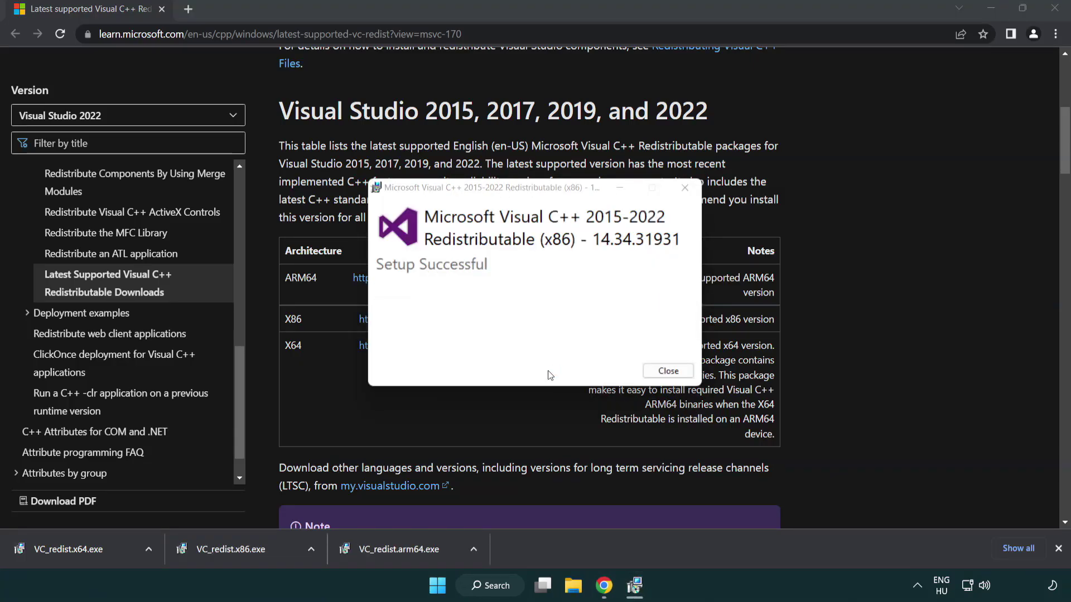
pyautogui.click(669, 371)
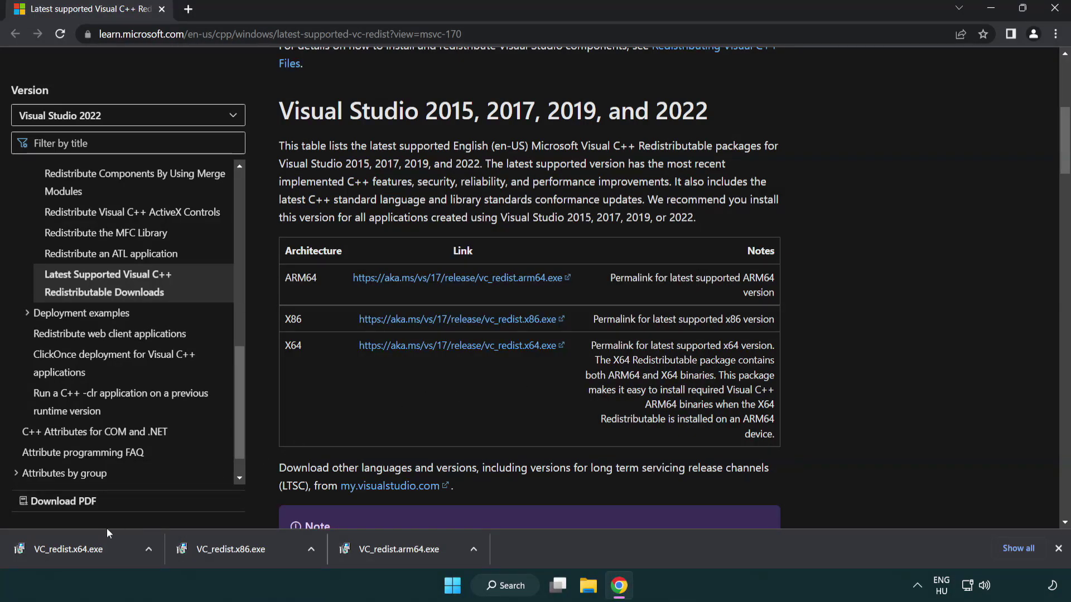
pyautogui.click(80, 547)
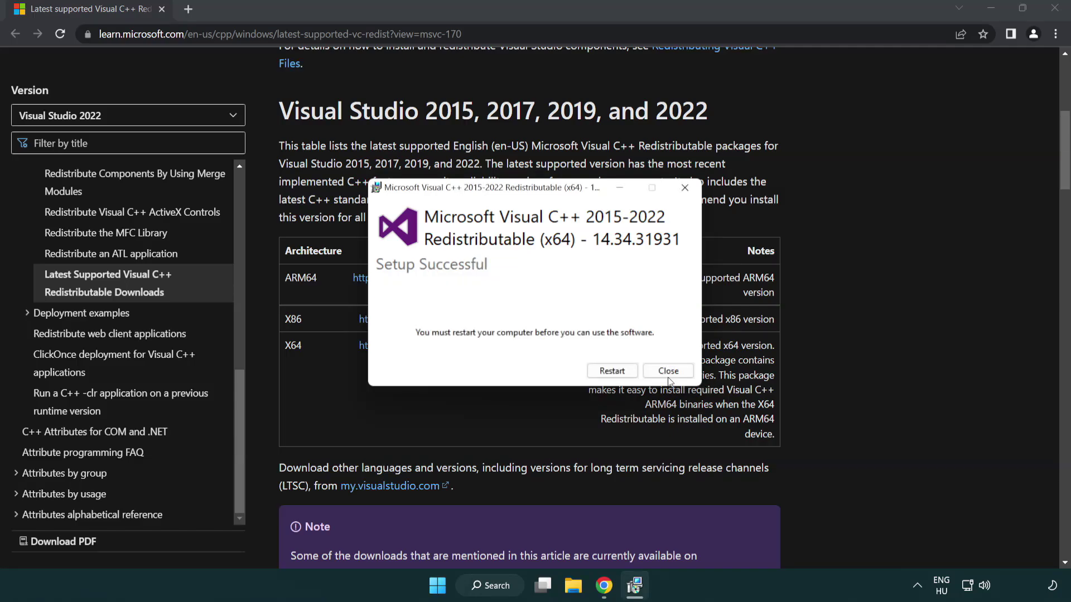
pyautogui.click(679, 378)
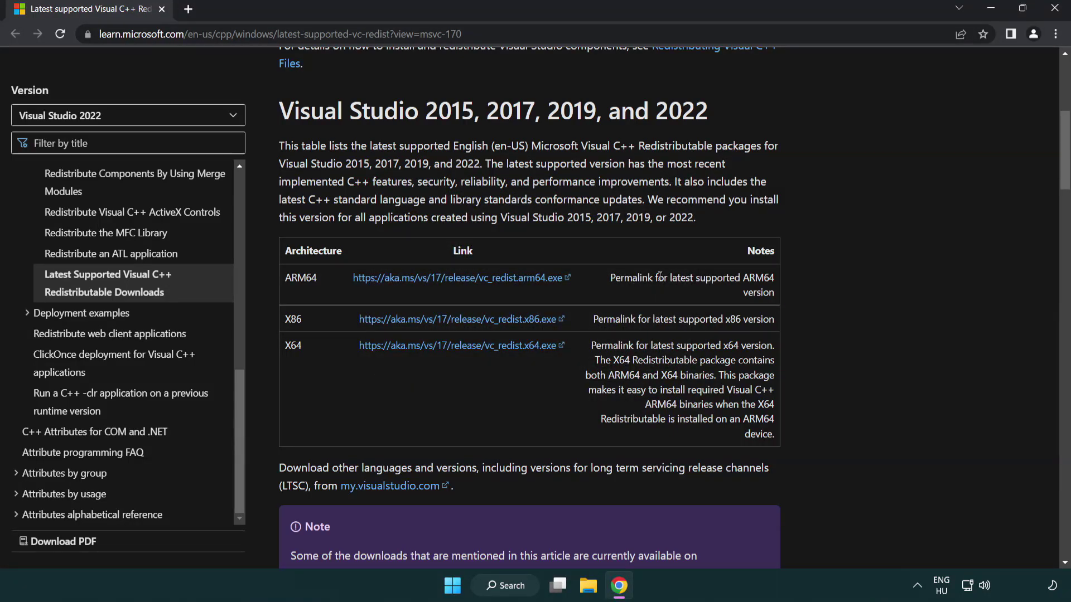
pyautogui.click(1055, 11)
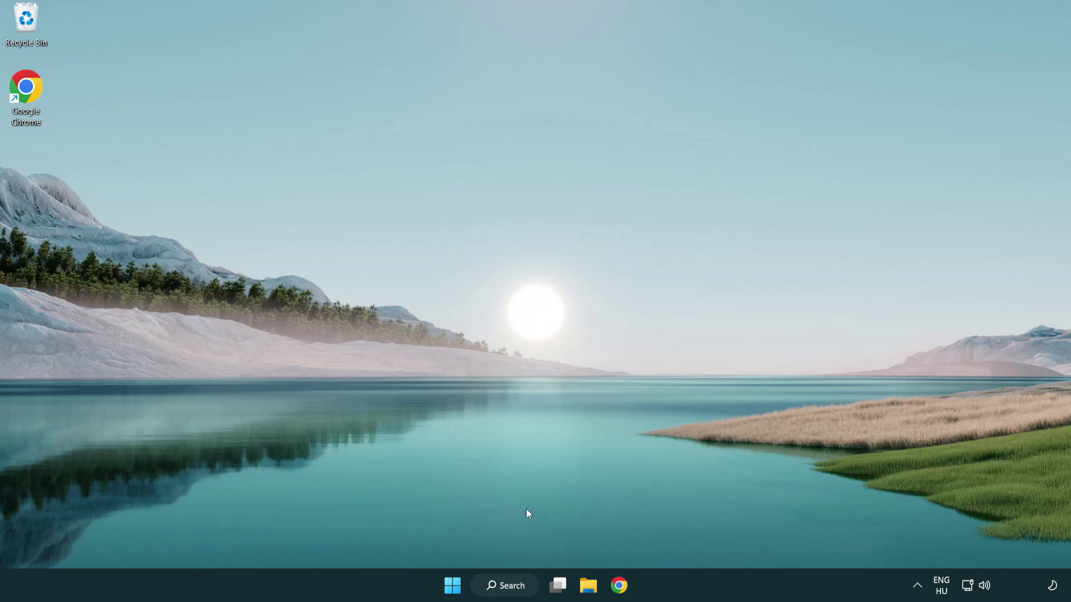
# Step: Search 'cmd', run Command Prompt as administrator and centre its window
pyautogui.click(500, 589)
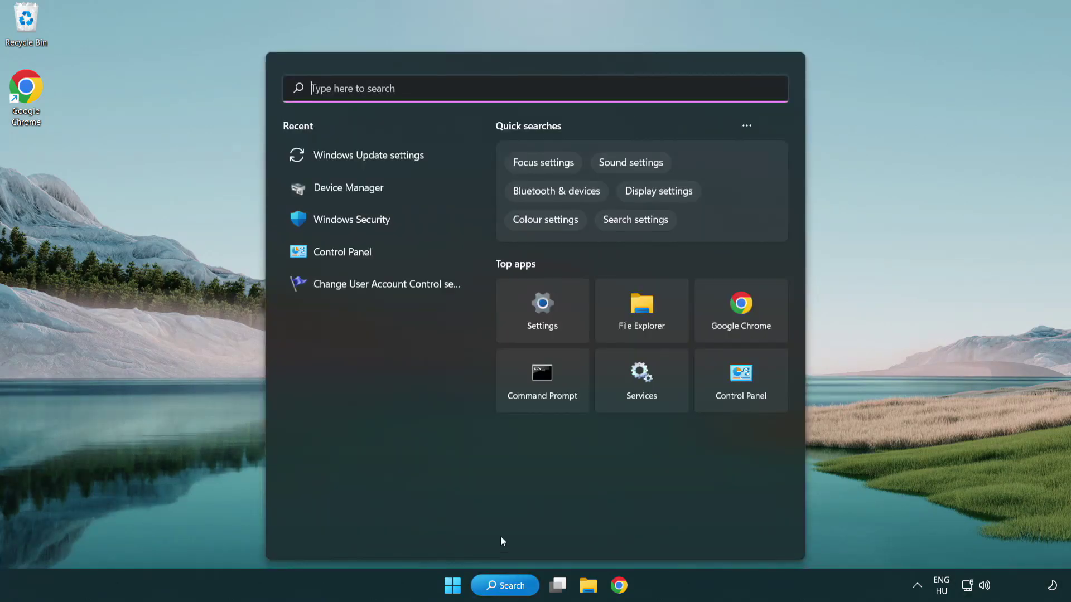
pyautogui.write('cmd')
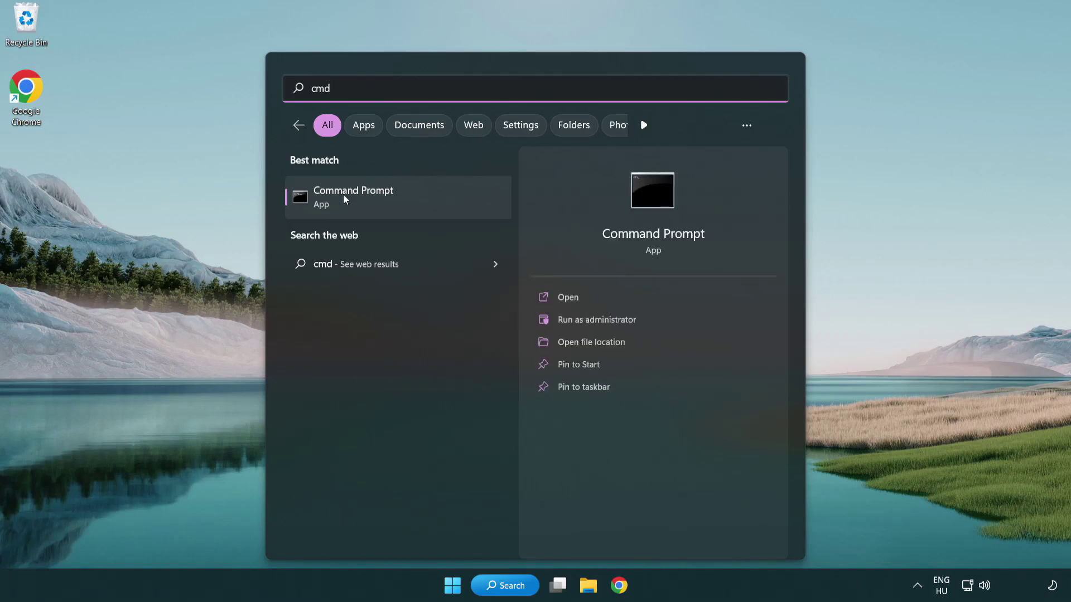
pyautogui.rightClick(411, 204)
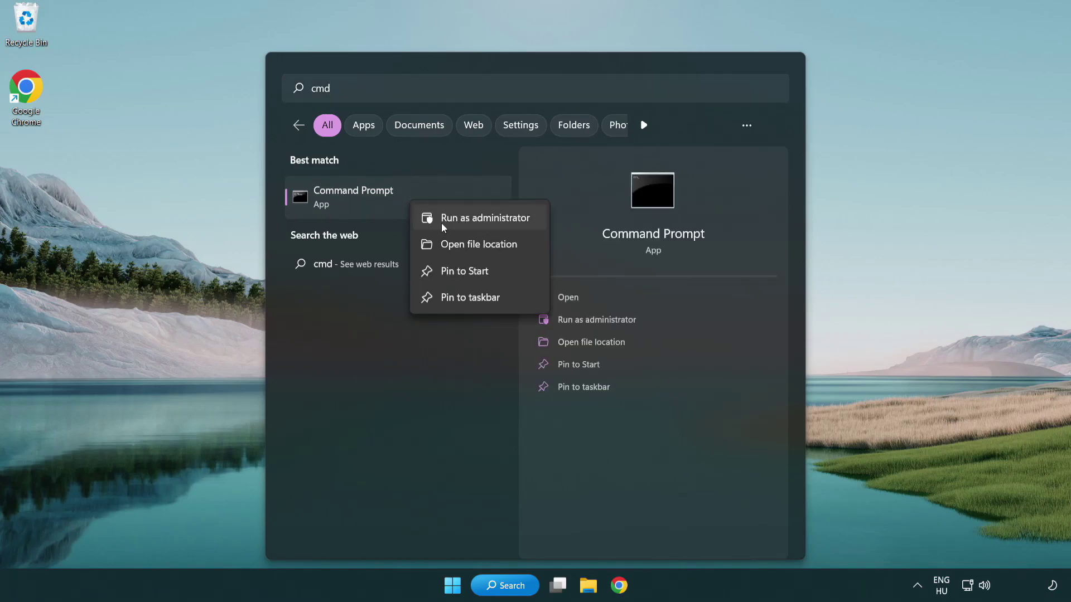
pyautogui.click(484, 223)
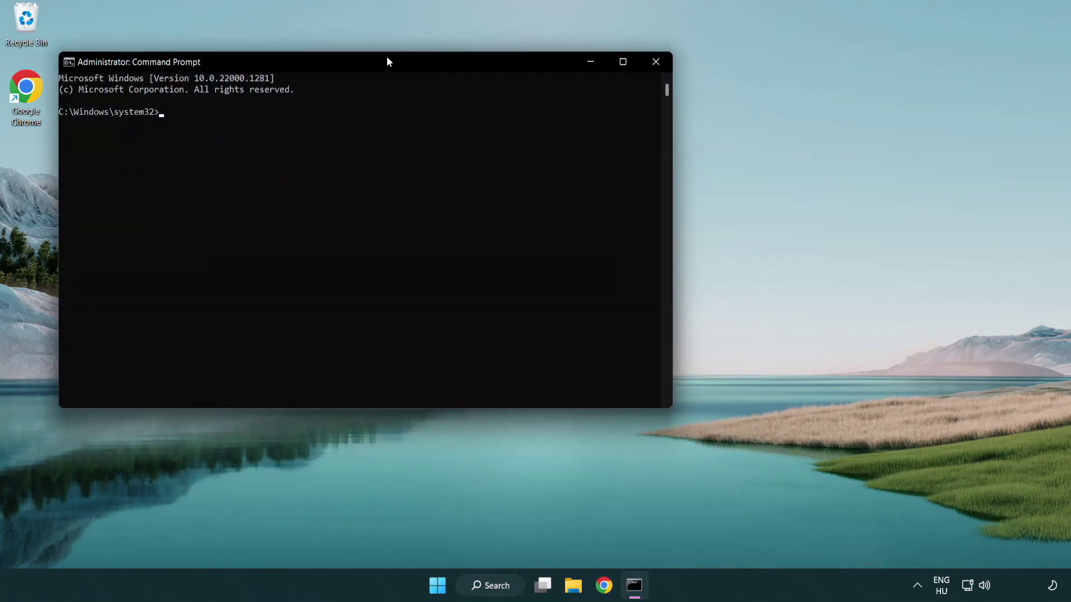
pyautogui.moveTo(387, 61); pyautogui.dragTo(542, 108)
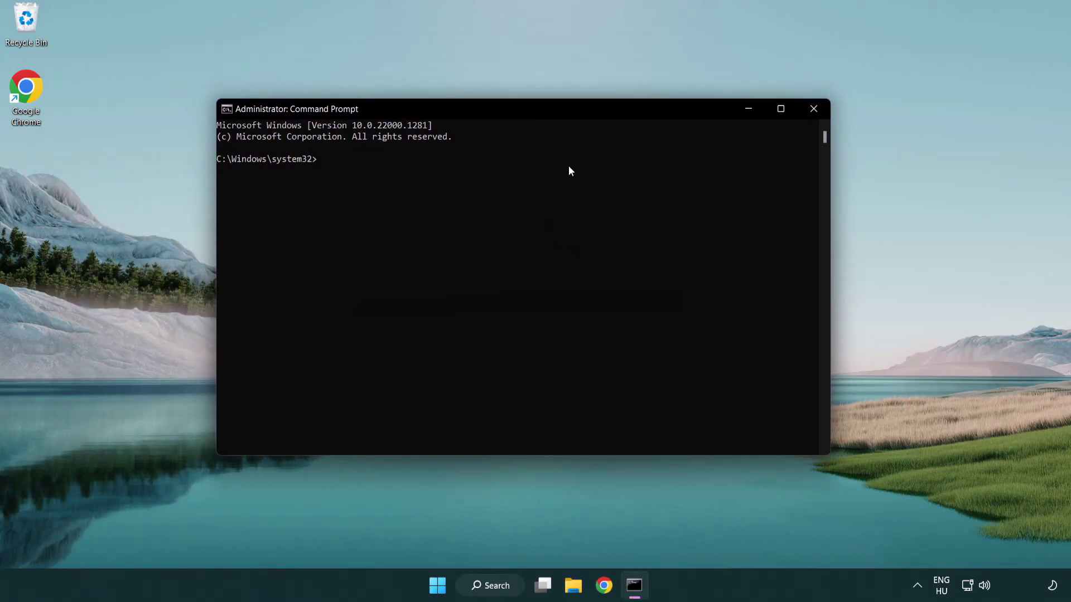
# Step: Run sfc /scannow with no integrity violations, close Command Prompt, and bring up Start's power options
pyautogui.write('sfc /scannow')
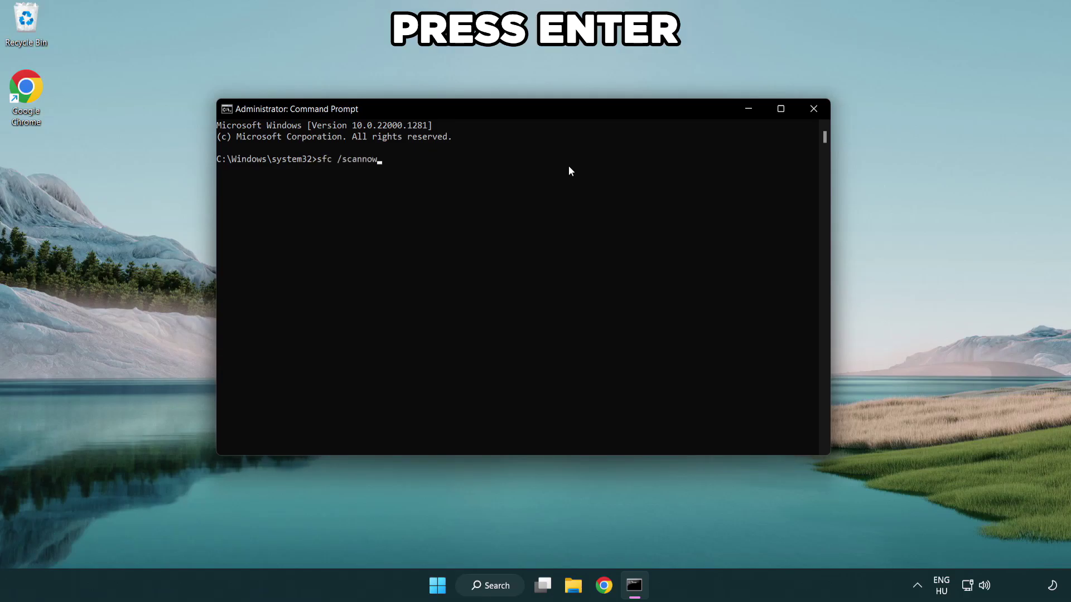
pyautogui.press('Return')
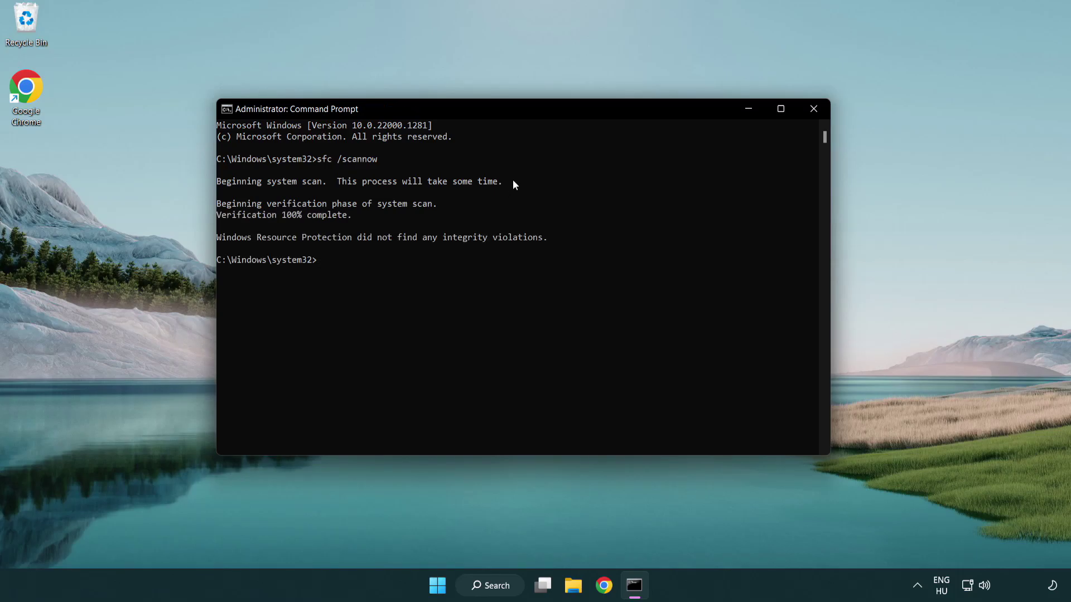
pyautogui.click(814, 110)
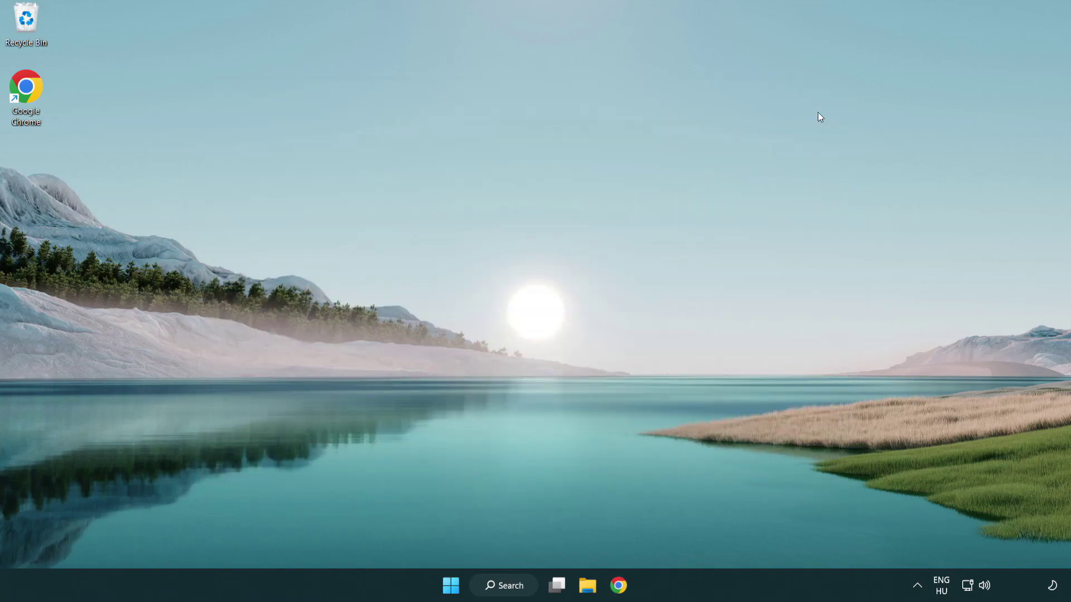
pyautogui.click(451, 586)
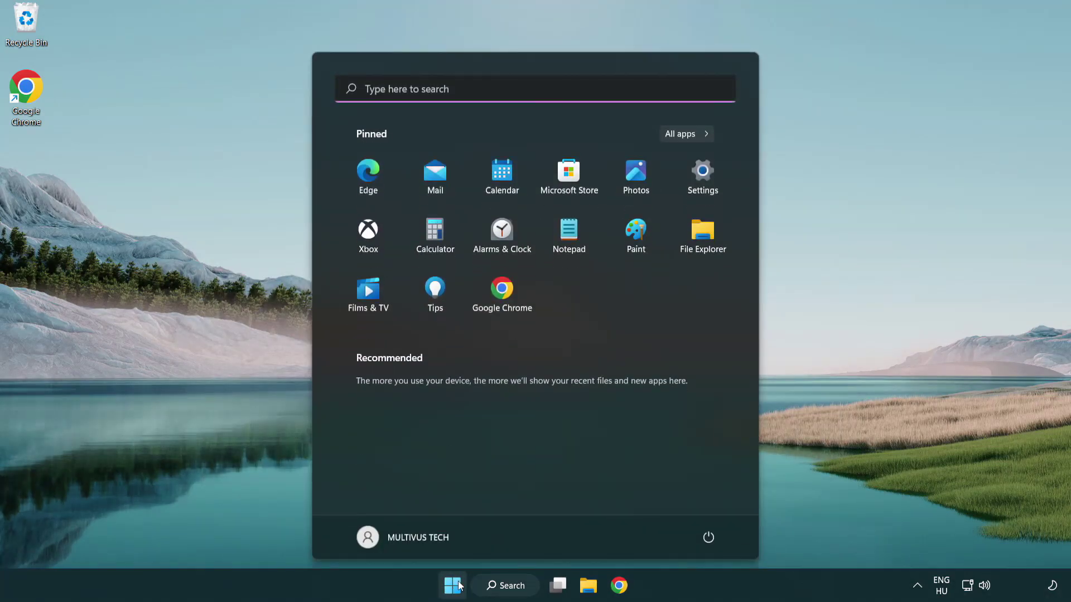
pyautogui.click(710, 536)
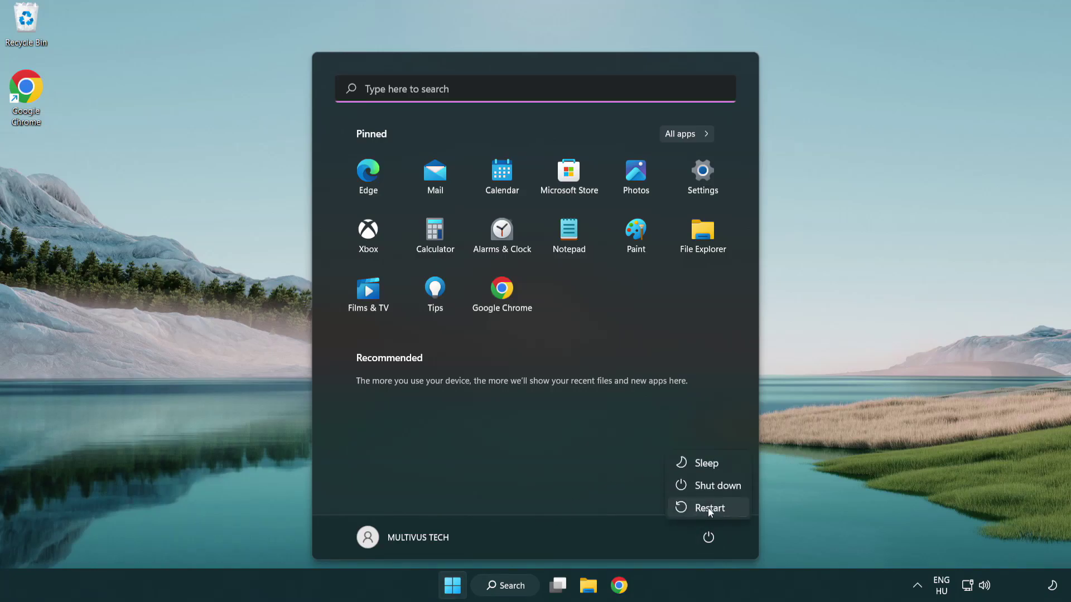